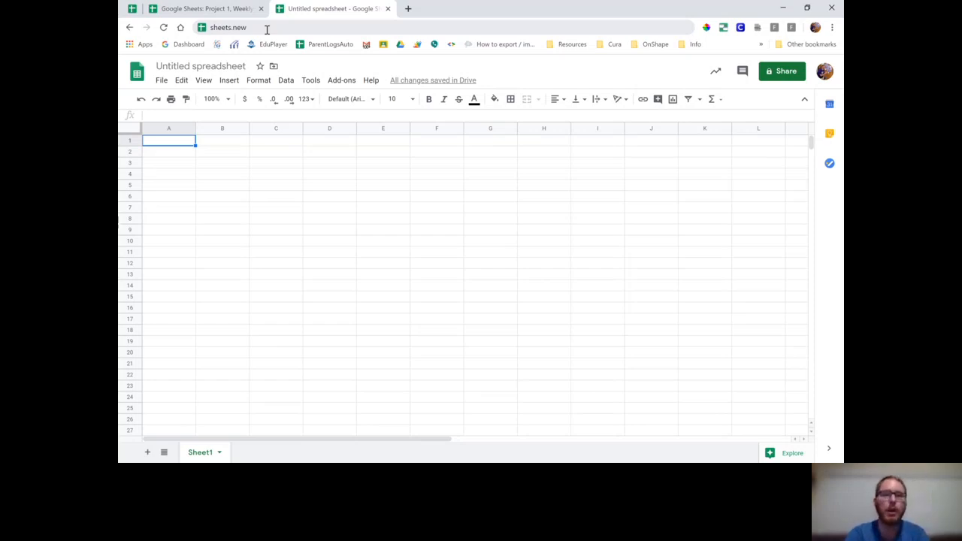
# Step: Retitle the Untitled spreadsheet as 'Google Sheets: Weekly Warm-Up Averages'
pyautogui.click(267, 29)
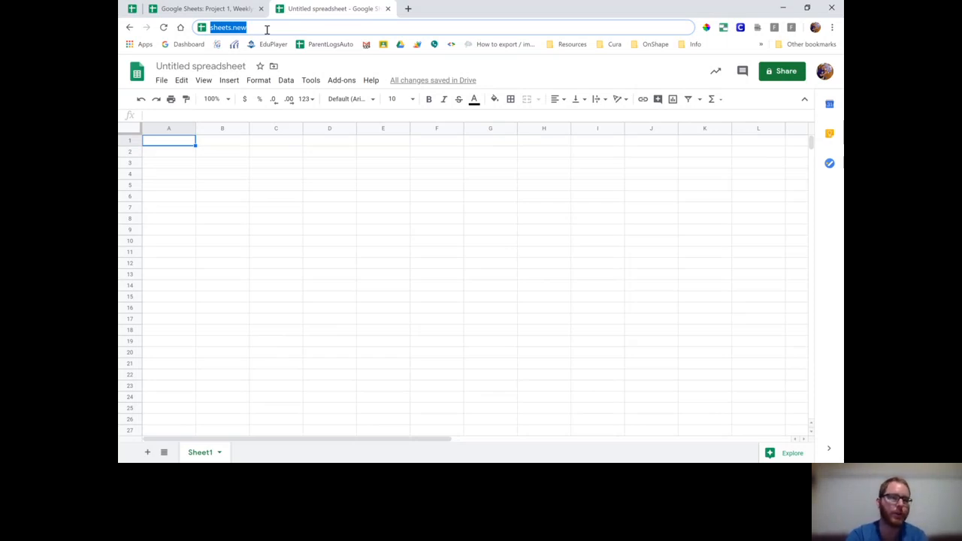
pyautogui.click(218, 66)
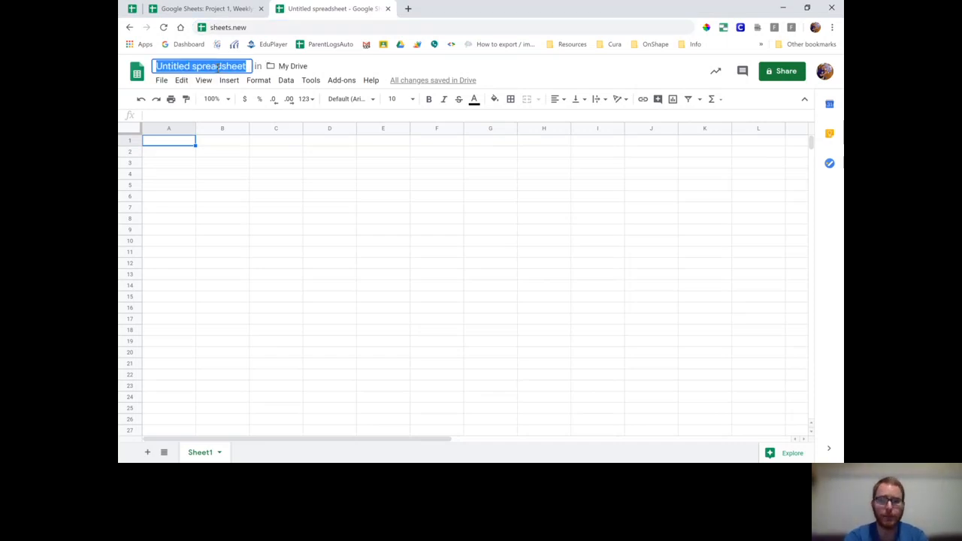
pyautogui.write('Google Sheets')
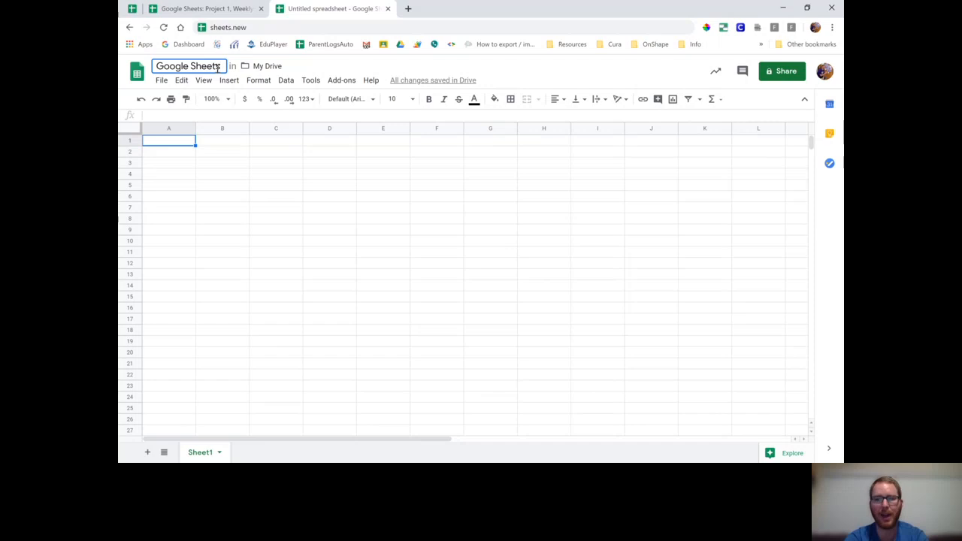
pyautogui.write(':')
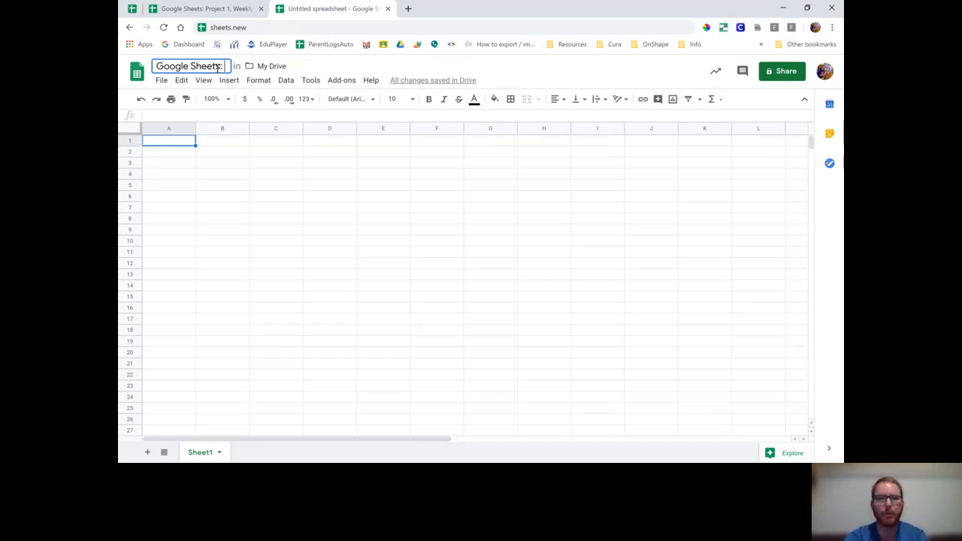
pyautogui.write(' Weekl')
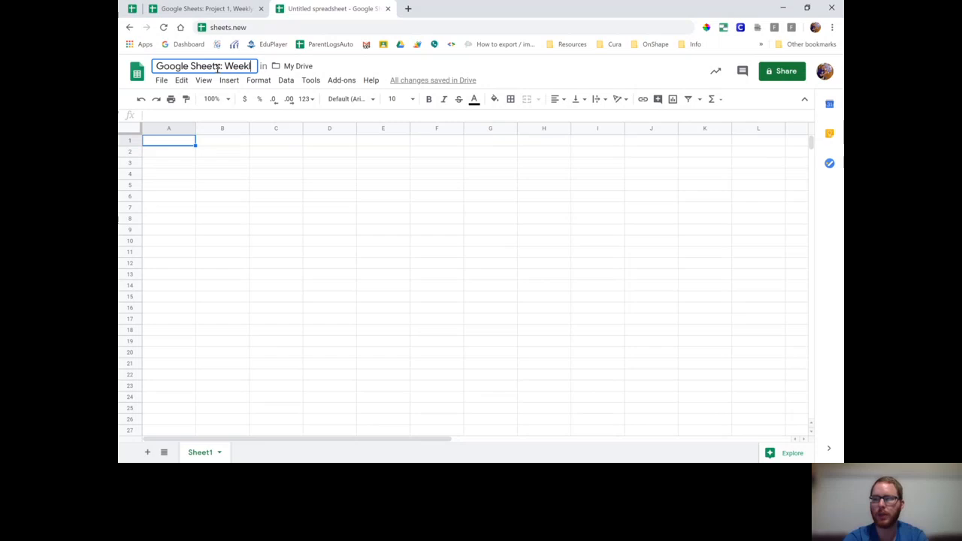
pyautogui.write('y Warm-Up ')
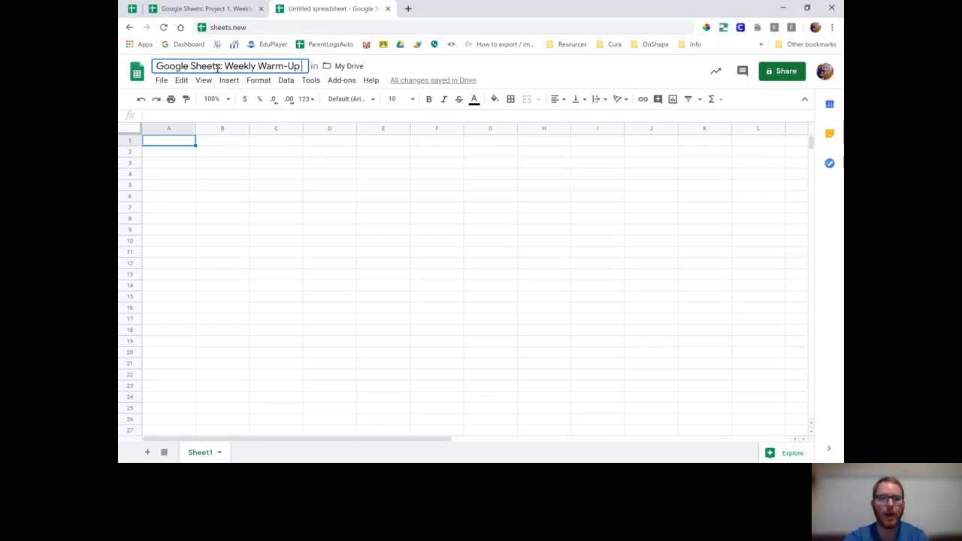
pyautogui.write('Averages')
pyautogui.press('Return')
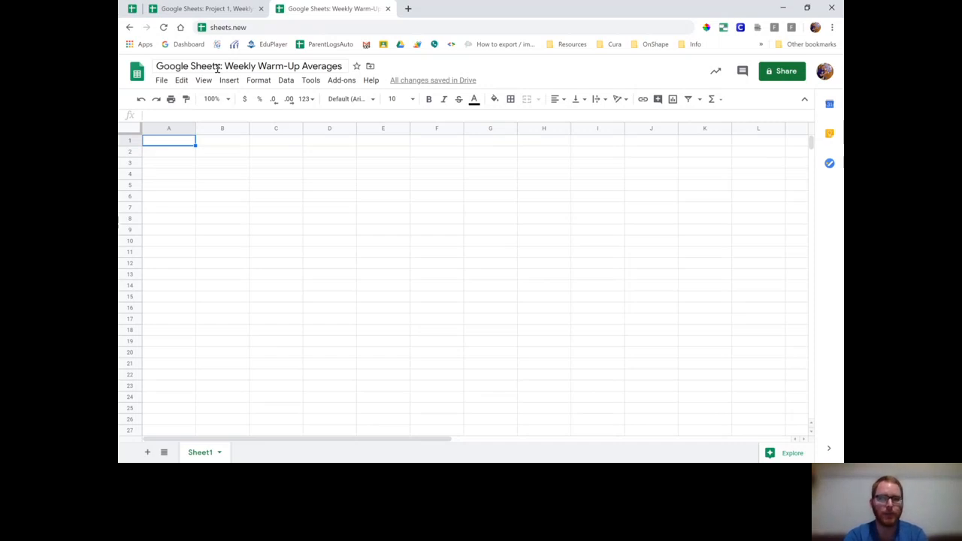
# Step: Relocate the spreadsheet from My Drive into the COVID-19 Drive folder and dismiss the notice
pyautogui.click(371, 67)
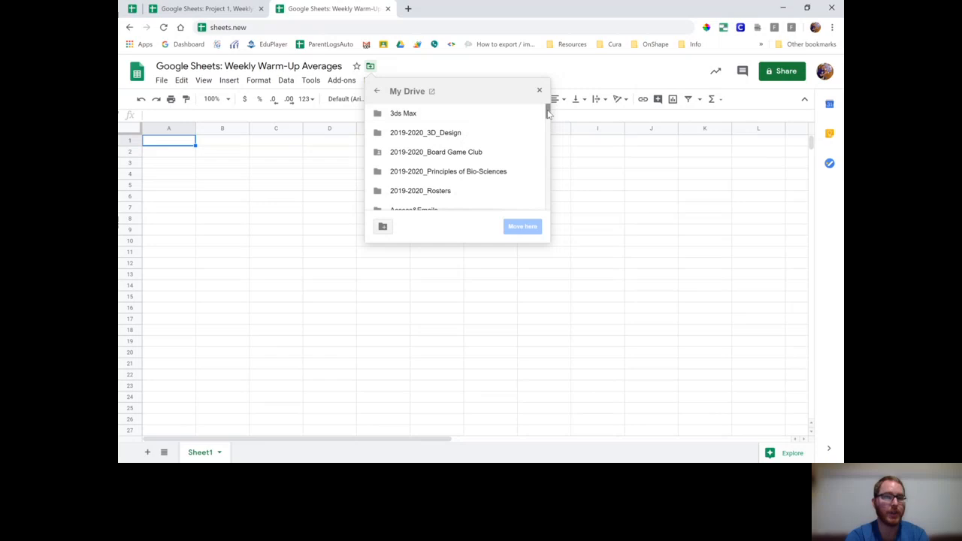
pyautogui.moveTo(549, 113); pyautogui.dragTo(548, 118)
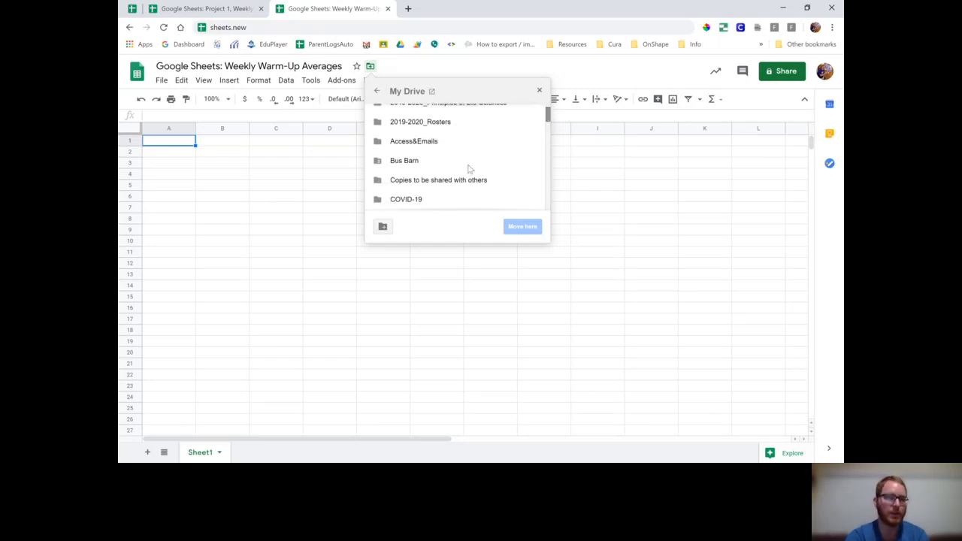
pyautogui.doubleClick(414, 199)
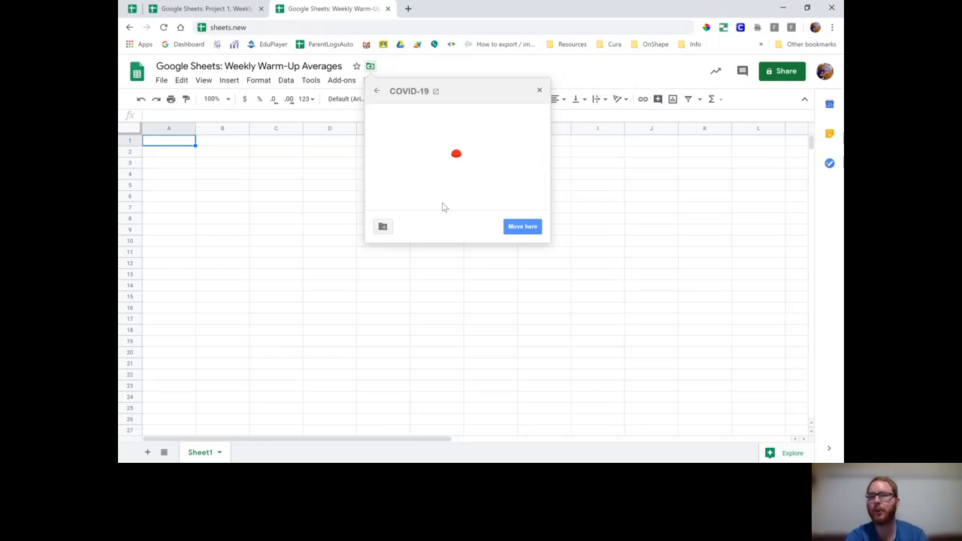
pyautogui.click(524, 227)
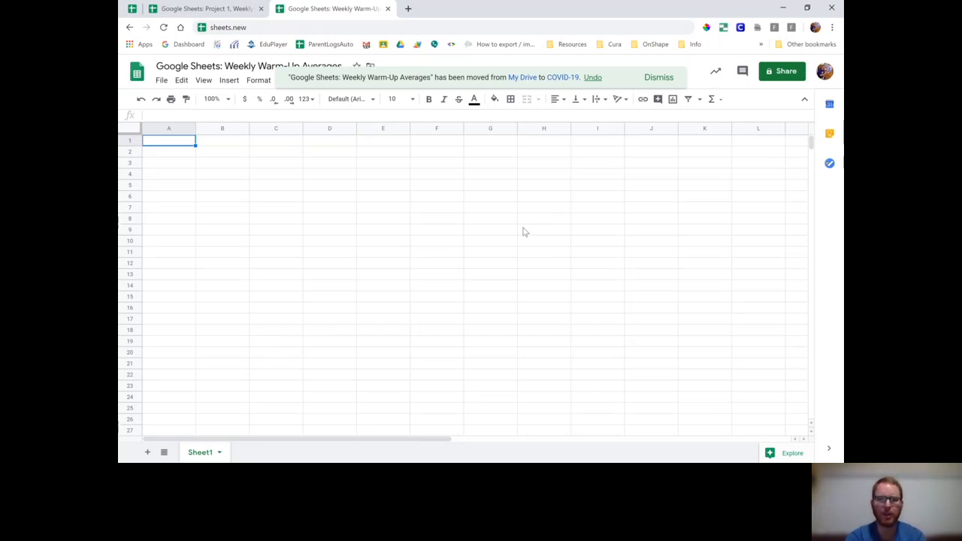
pyautogui.click(653, 83)
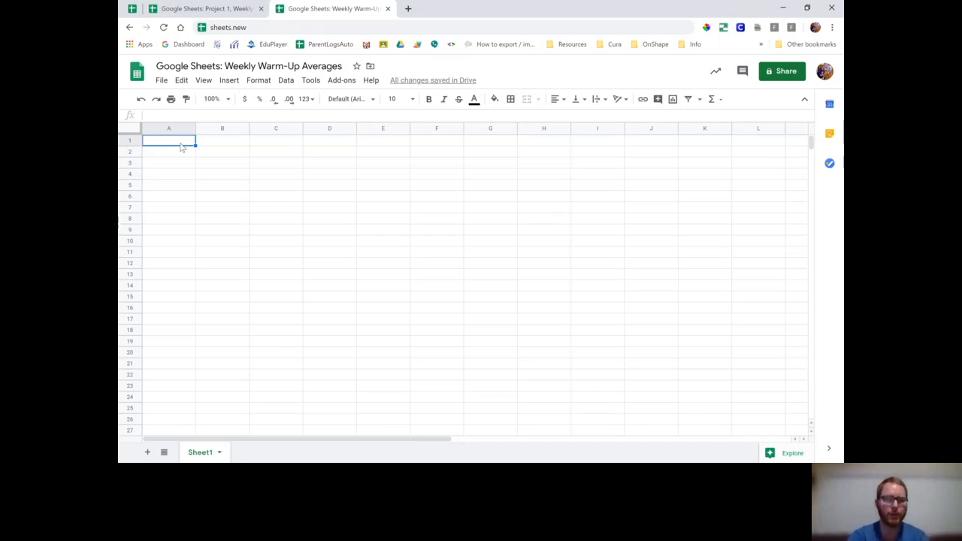
pyautogui.click(137, 138)
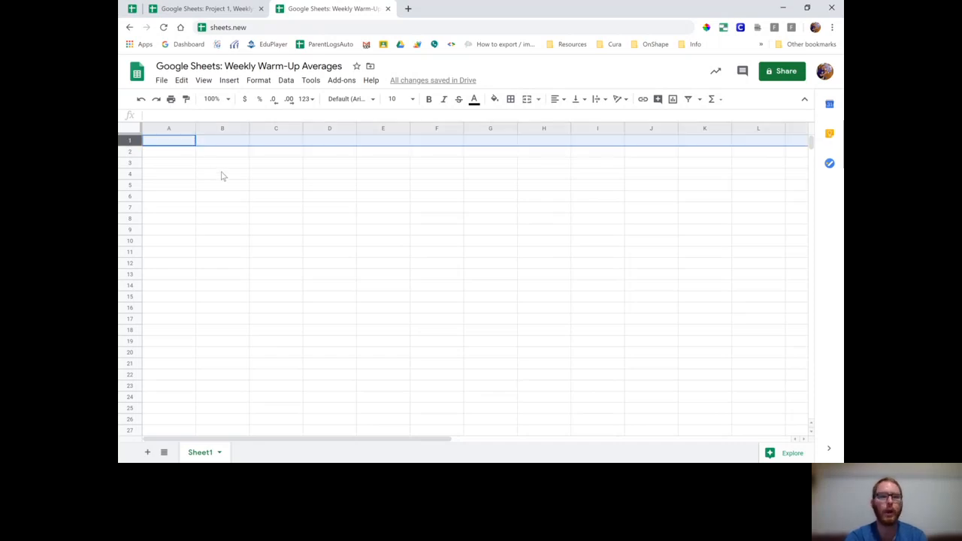
pyautogui.click(172, 128)
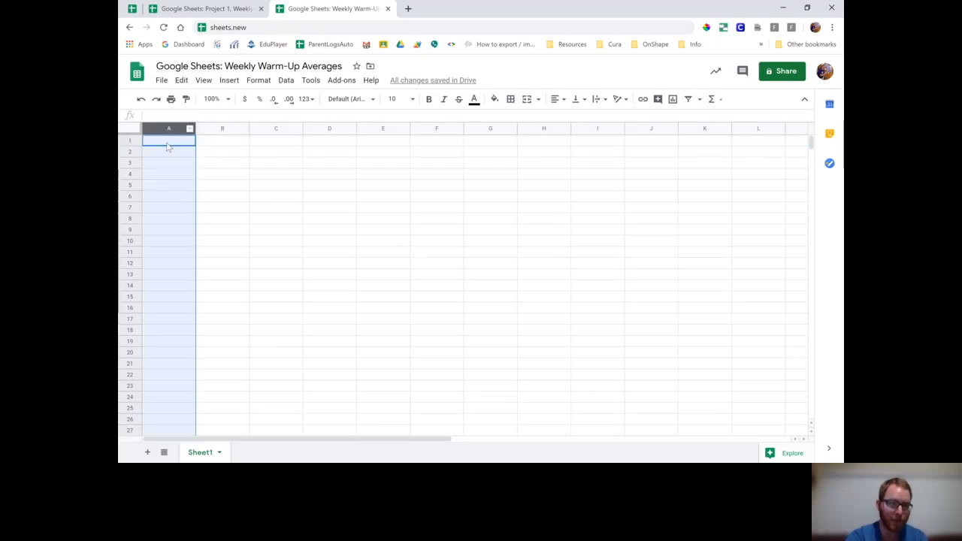
pyautogui.click(168, 146)
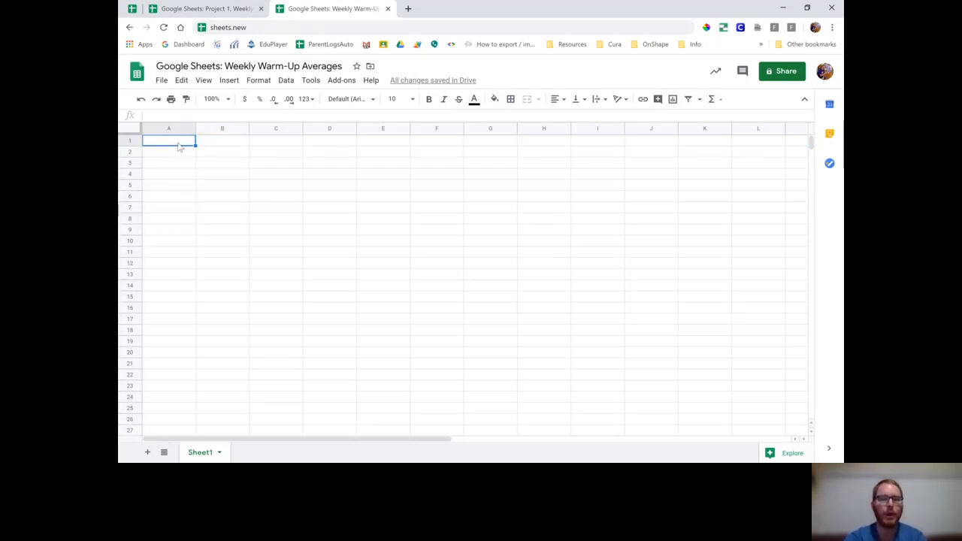
# Step: Enter the headers 'Class:', 'First Name:' and 'Last Name:' in A1 through C1
pyautogui.write('Class:')
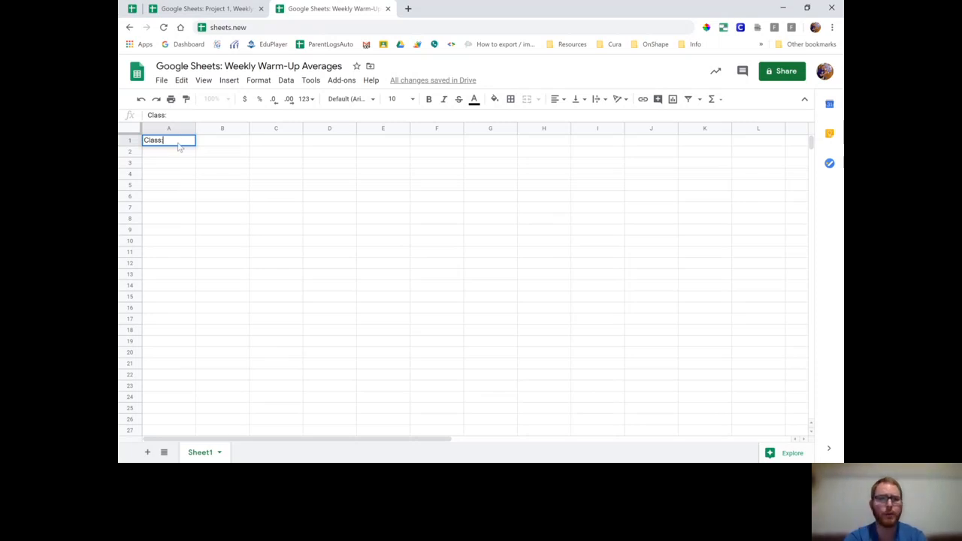
pyautogui.press('Tab')
pyautogui.write('First name')
pyautogui.press('BackSpace')
pyautogui.press('BackSpace')
pyautogui.press('BackSpace')
pyautogui.press('BackSpace')
pyautogui.write('Name:')
pyautogui.press('Tab')
pyautogui.write('L')
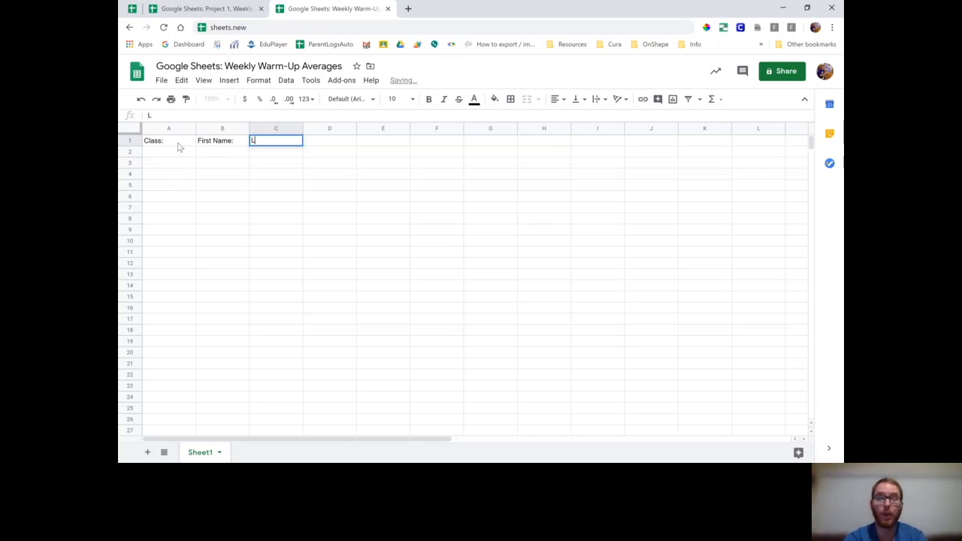
pyautogui.write('ast N')
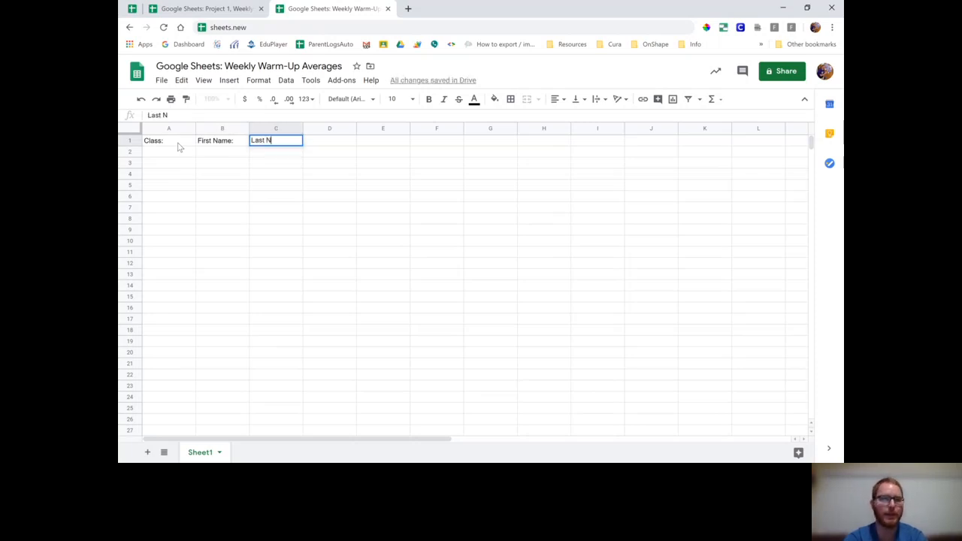
pyautogui.write('ame:')
pyautogui.press('Tab')
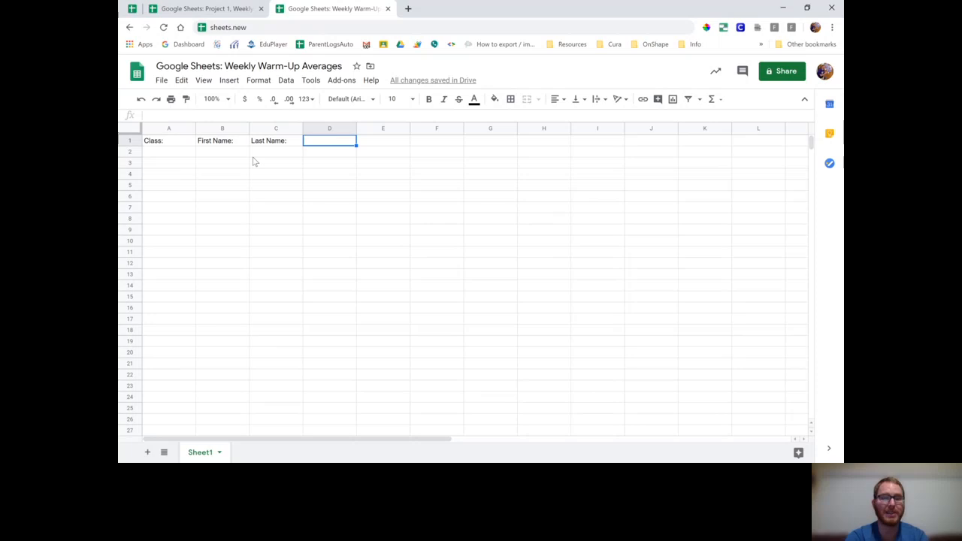
# Step: Put 'Warm-Up 1' in D1 and 'Warm-Up 2' in E1, abandoning a 'Last, First:' header
pyautogui.write('Last')
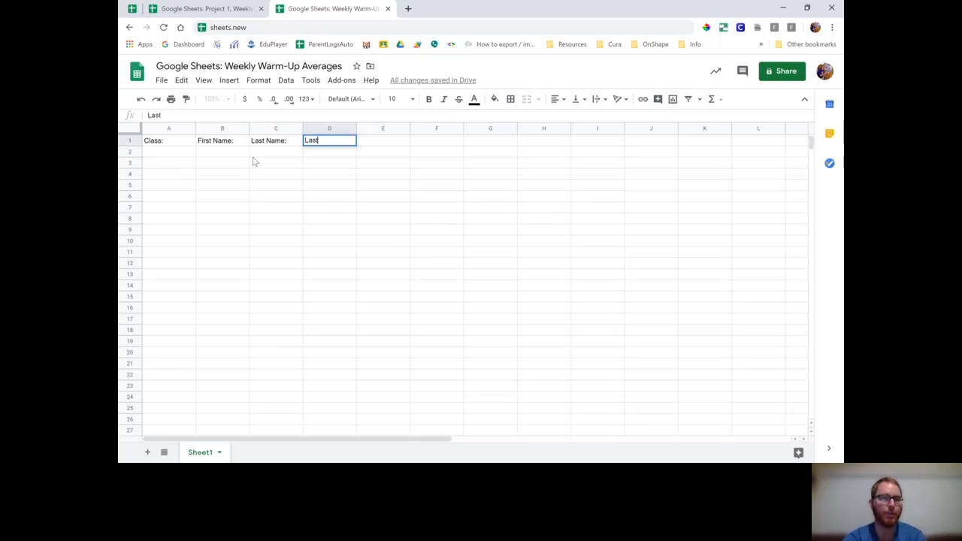
pyautogui.write(', First:')
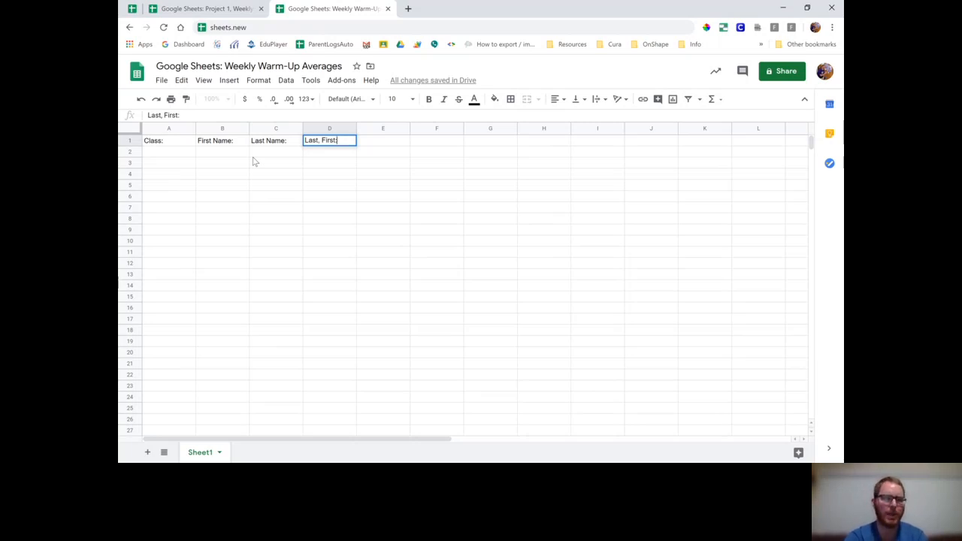
pyautogui.press('Escape')
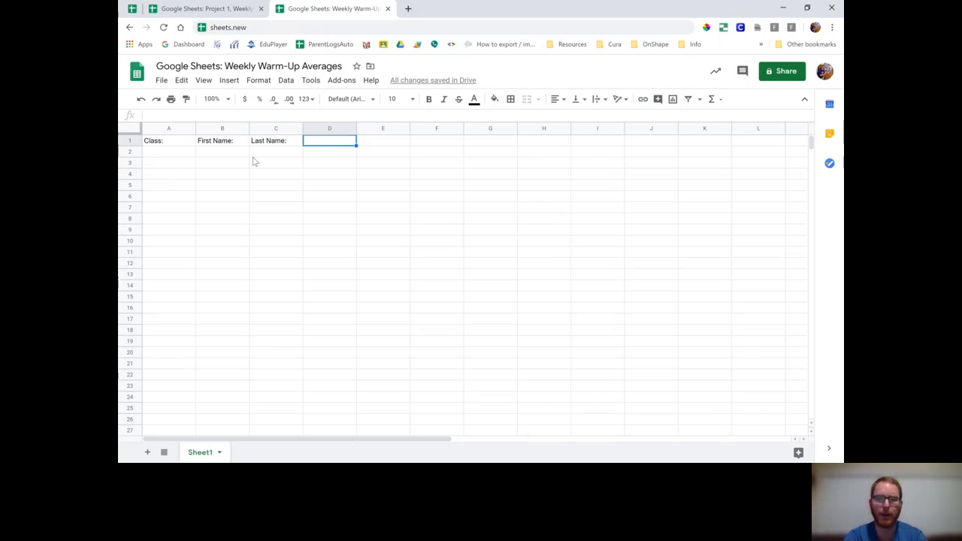
pyautogui.write('Warm')
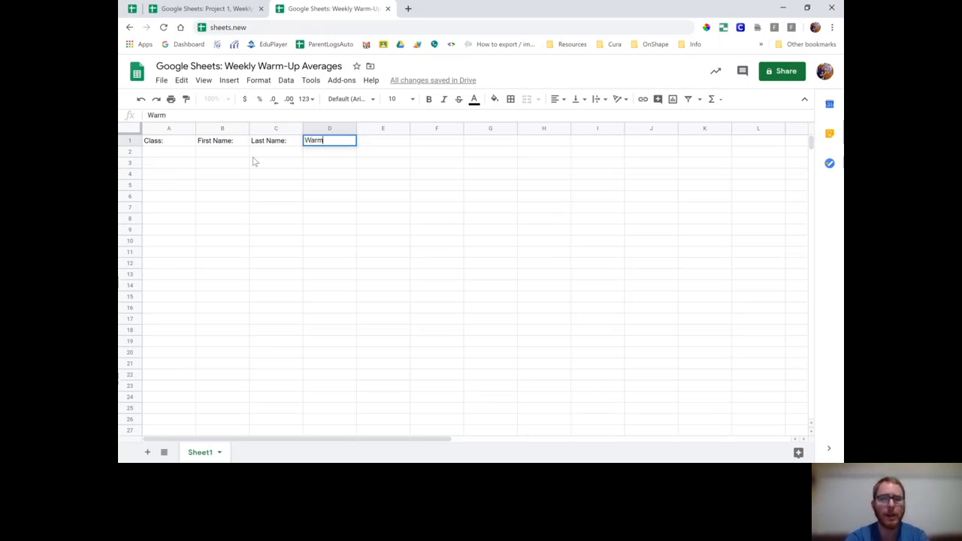
pyautogui.write('-Up 1')
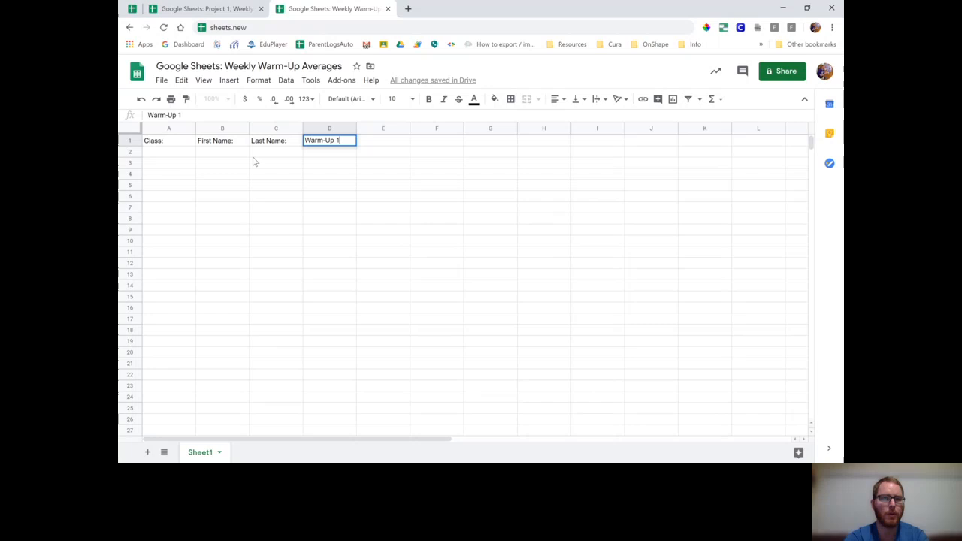
pyautogui.press('Tab')
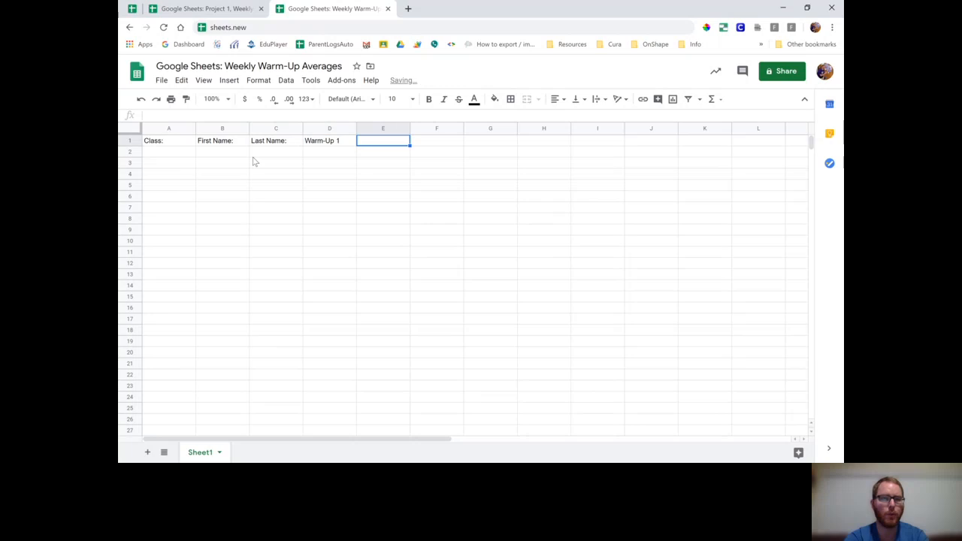
pyautogui.write('Warm')
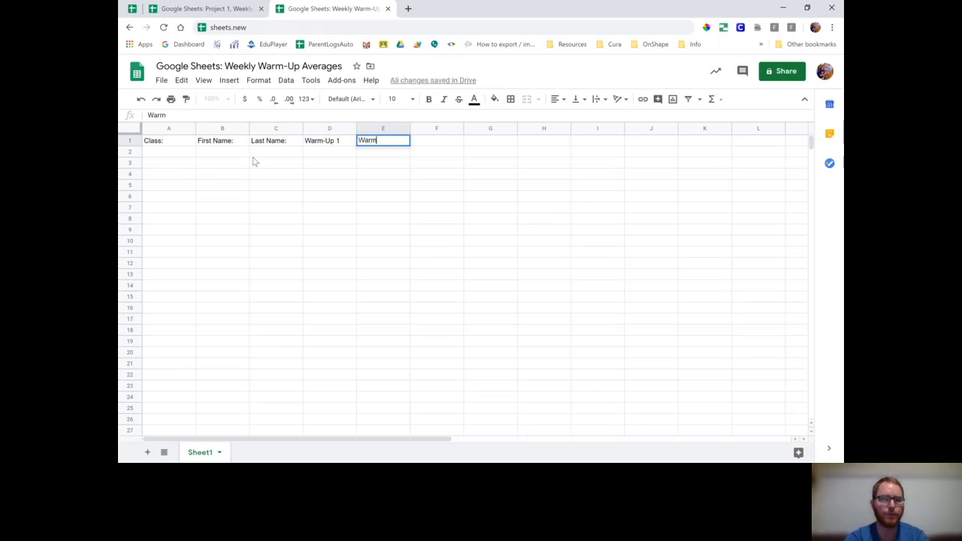
pyautogui.write(' Up 2')
pyautogui.press('BackSpace')
pyautogui.press('BackSpace')
pyautogui.press('BackSpace')
pyautogui.press('BackSpace')
pyautogui.press('BackSpace')
pyautogui.write('-Up 2')
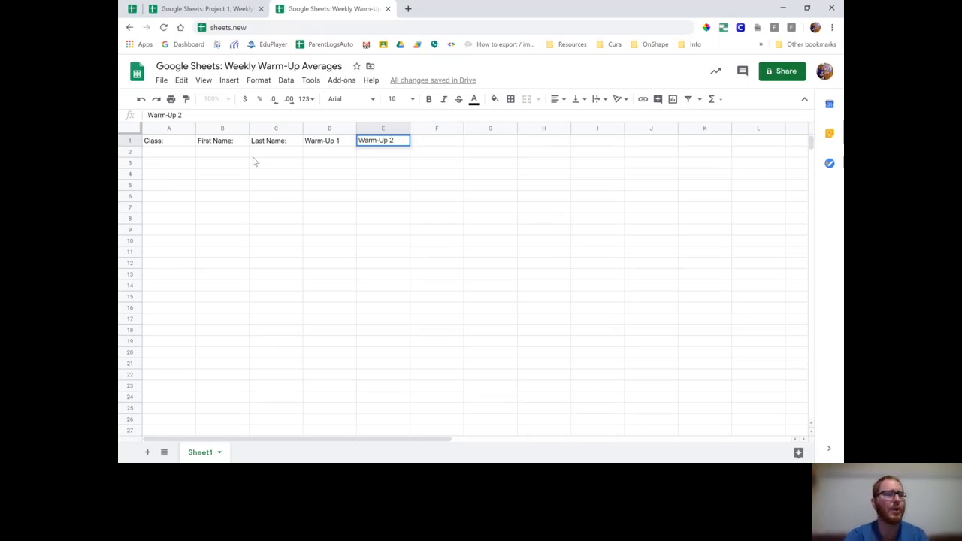
pyautogui.press('Tab')
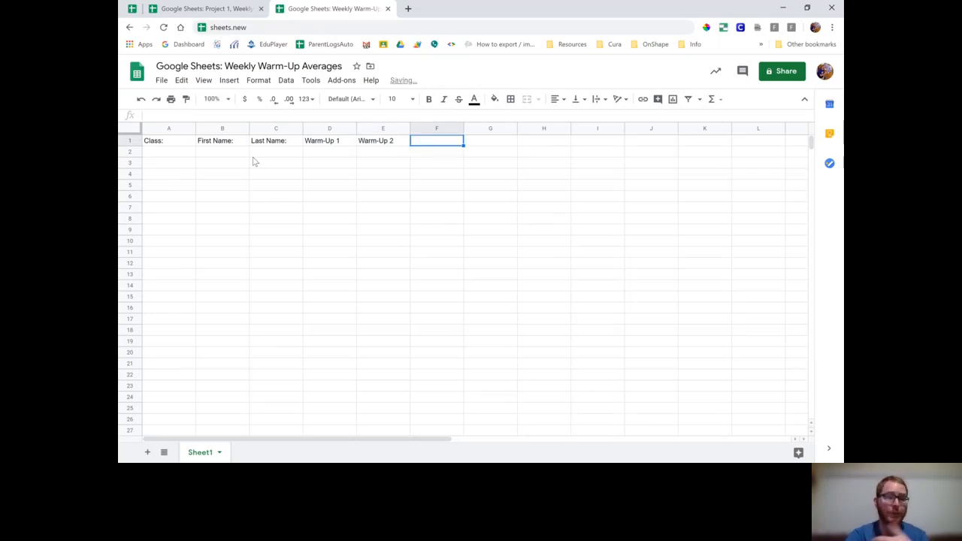
# Step: Extend the D1:E1 header series to H1, adding Warm-Up 3, Warm-Up 4 and Warm-Up 5
pyautogui.click(335, 145)
pyautogui.keyDown('shift'); pyautogui.click(371, 144); pyautogui.keyUp('shift')
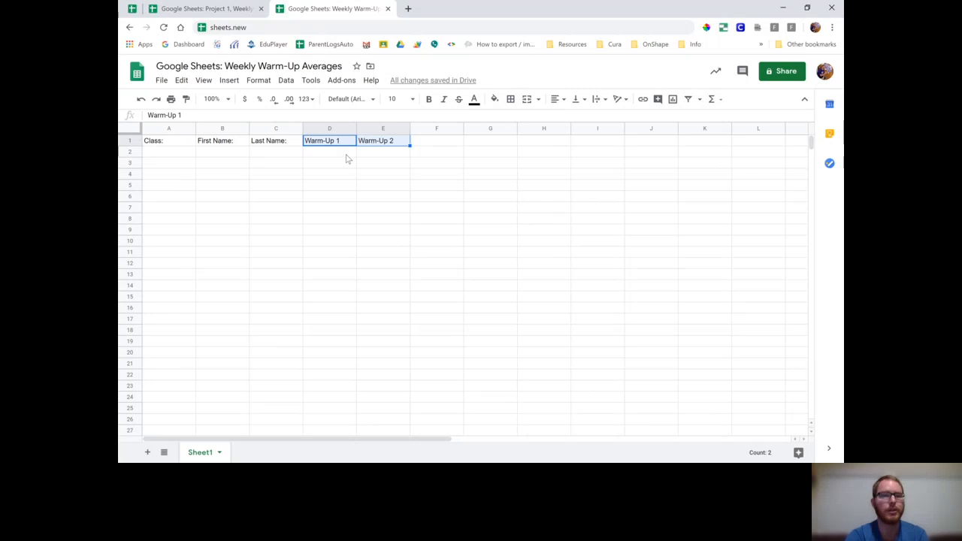
pyautogui.click(345, 154)
pyautogui.click(344, 145)
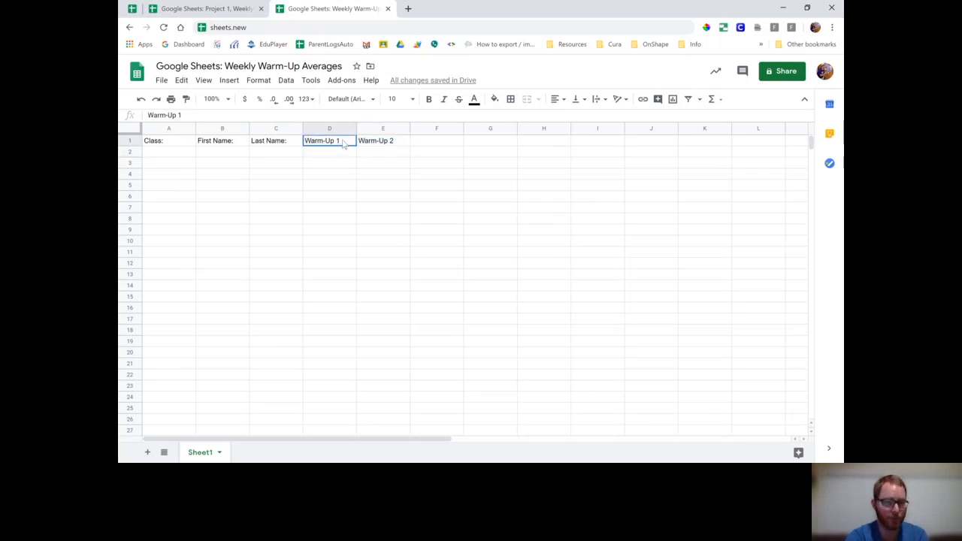
pyautogui.keyDown('shift'); pyautogui.click(377, 146); pyautogui.keyUp('shift')
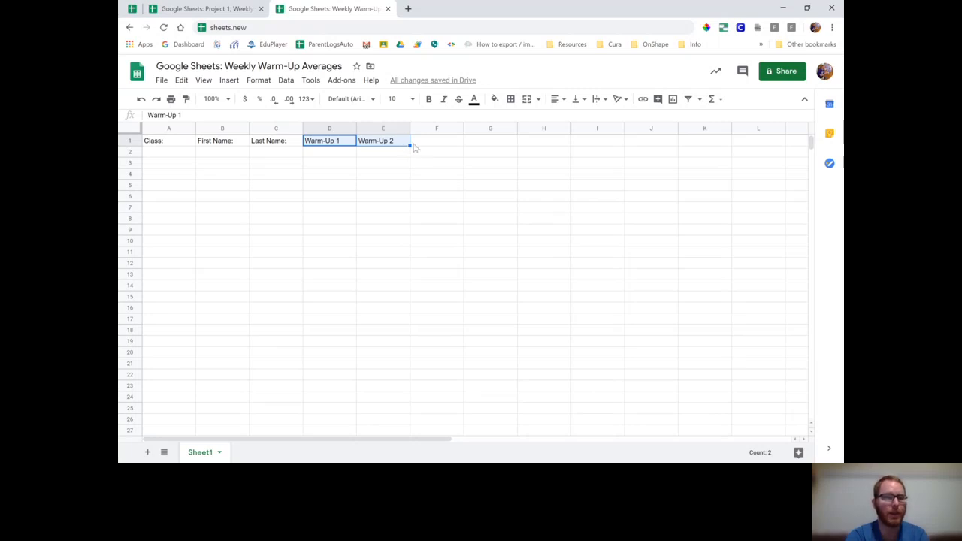
pyautogui.moveTo(410, 145); pyautogui.dragTo(524, 143)
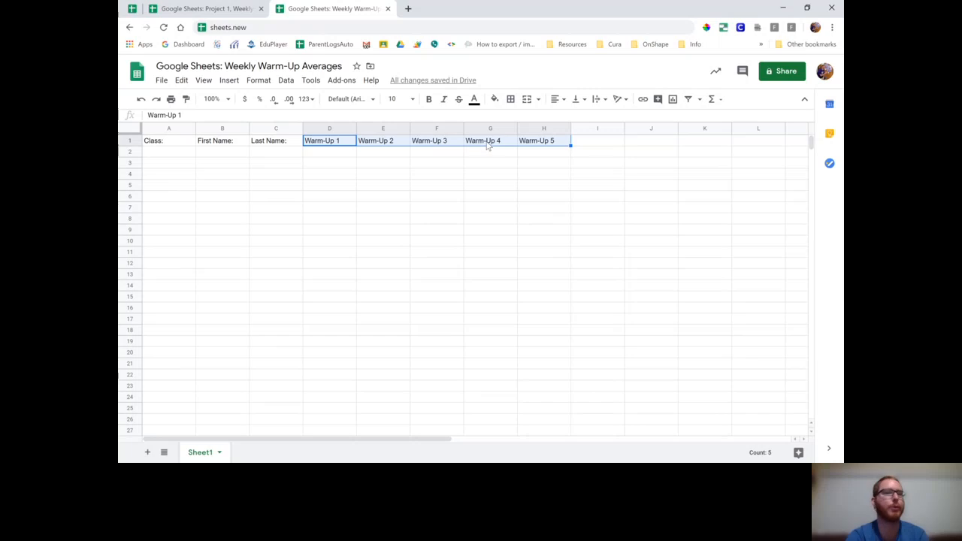
# Step: Enter 'Week 1' as the header in cell I1
pyautogui.click(594, 145)
pyautogui.write('Week 1')
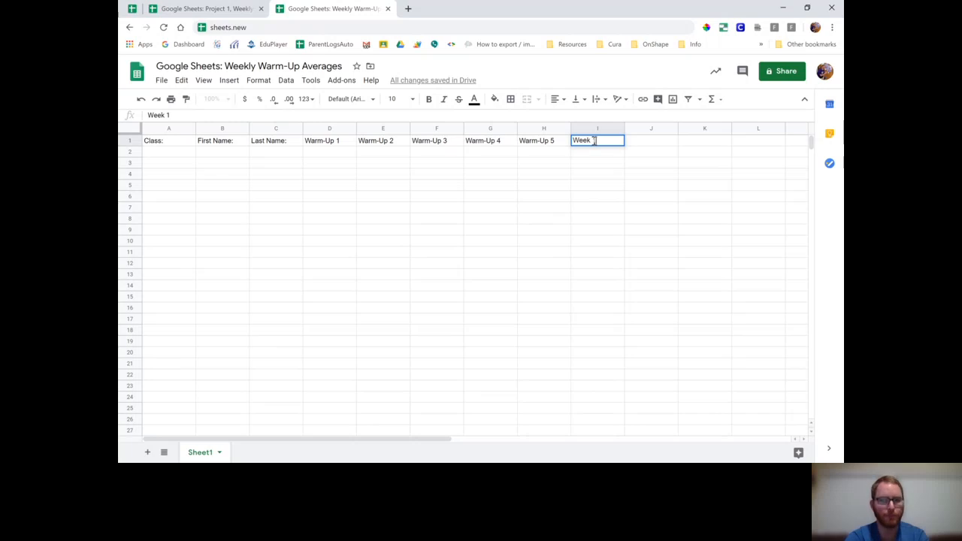
pyautogui.press('Return')
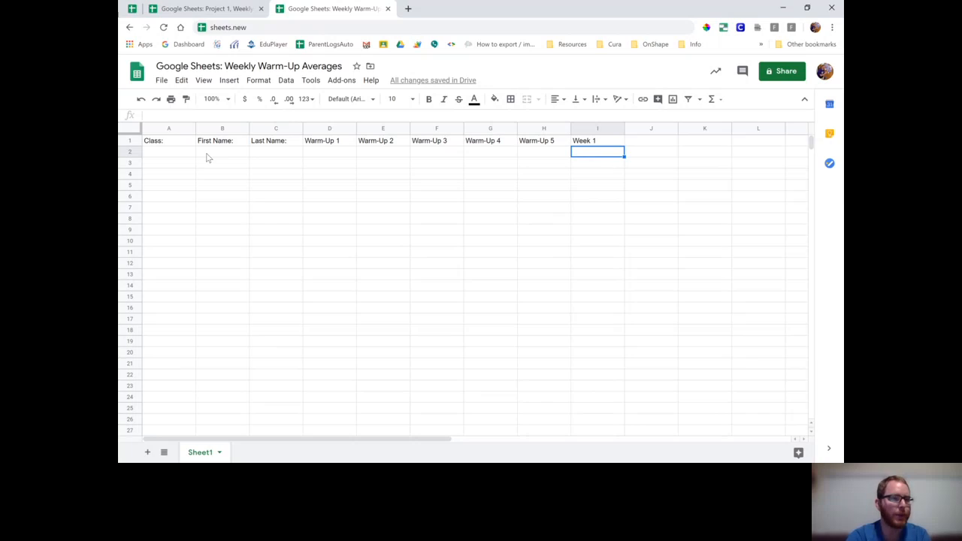
pyautogui.click(180, 157)
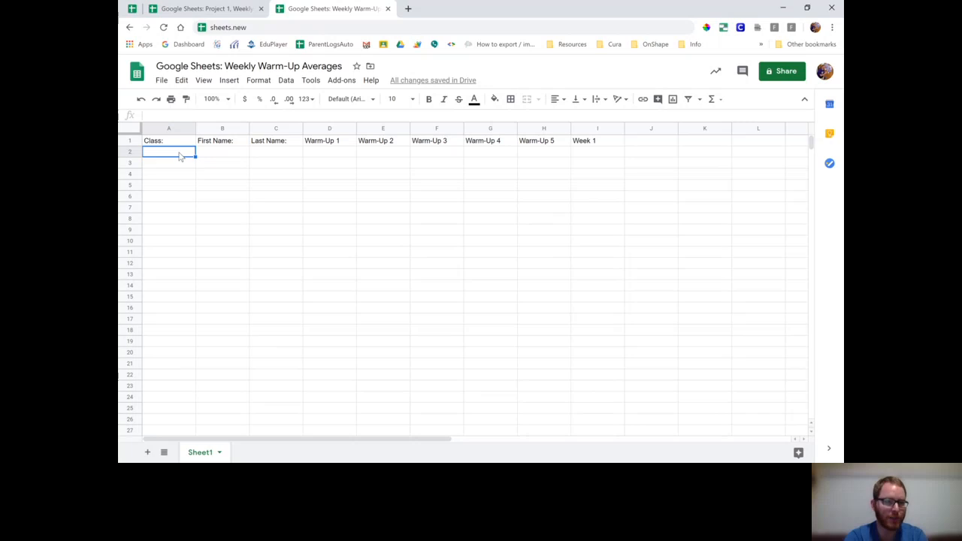
# Step: Paste the copied student roster (class 1, first and last names) starting at A2
pyautogui.hotkey('ctrl', 'v')
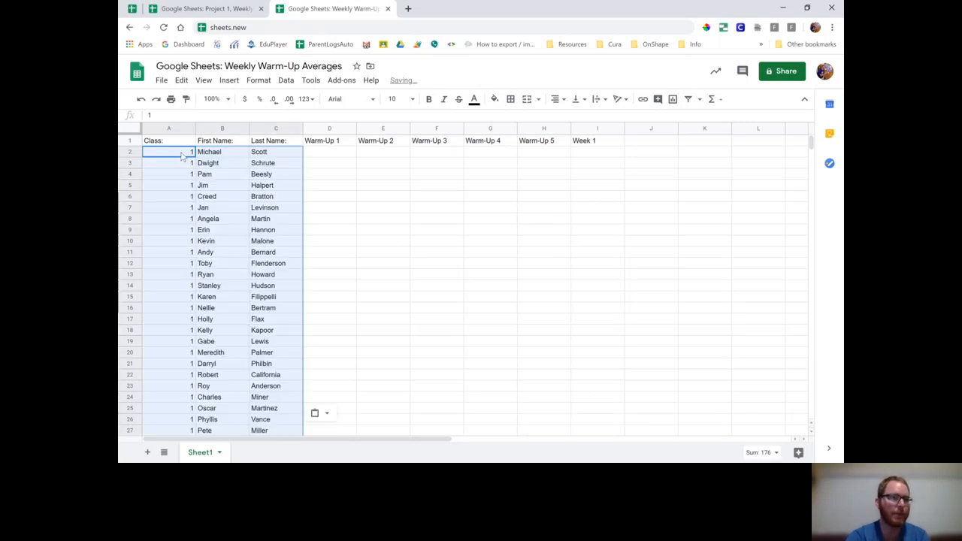
pyautogui.click(183, 156)
pyautogui.click(225, 156)
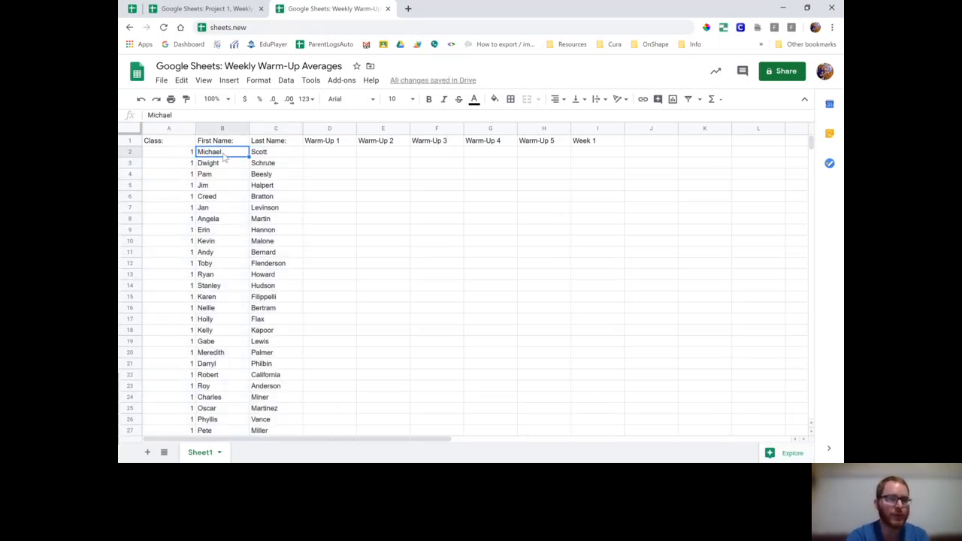
pyautogui.click(270, 155)
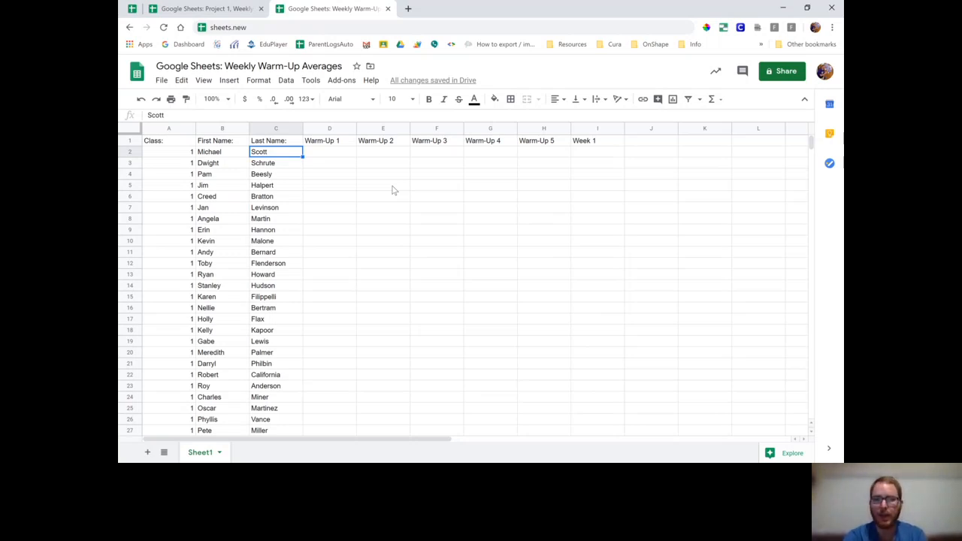
# Step: Enter =RANDBETWEEN(0,100) in D2 as the first student's Warm-Up 1 score
pyautogui.click(344, 158)
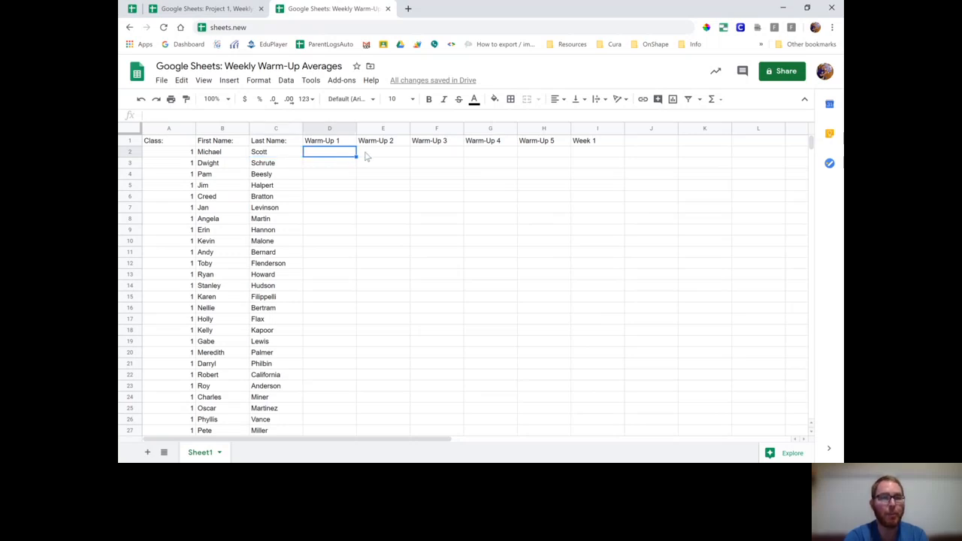
pyautogui.click(376, 157)
pyautogui.click(421, 156)
pyautogui.click(348, 157)
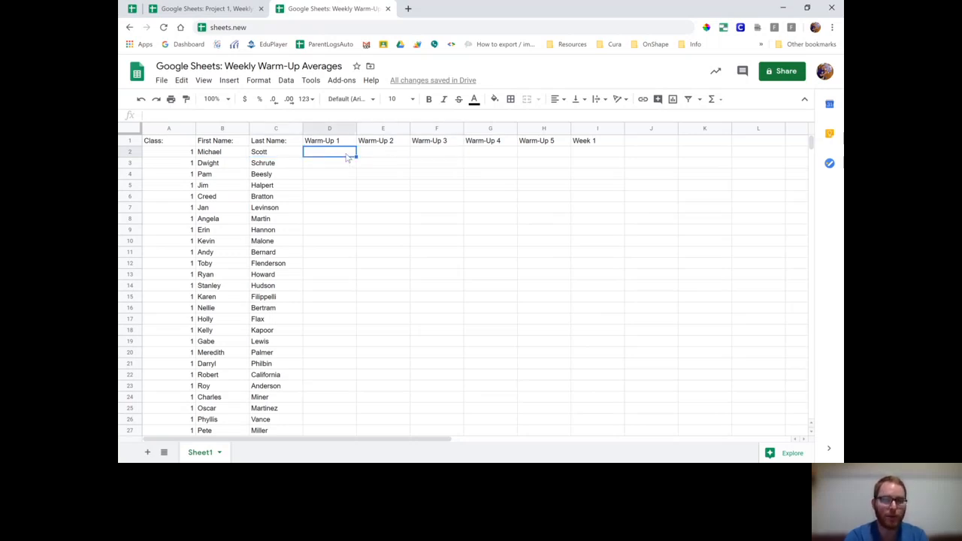
pyautogui.write('=')
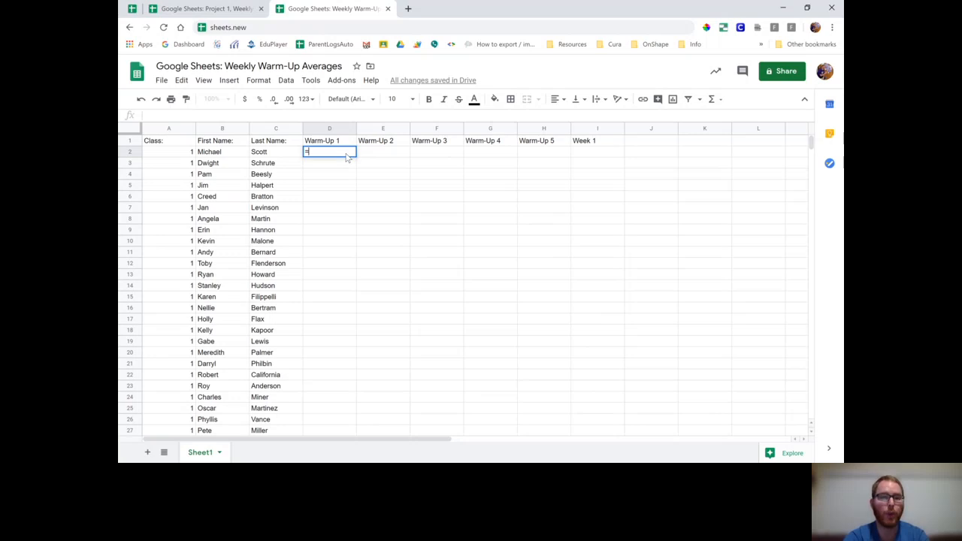
pyautogui.write('RANDBETWEEN(')
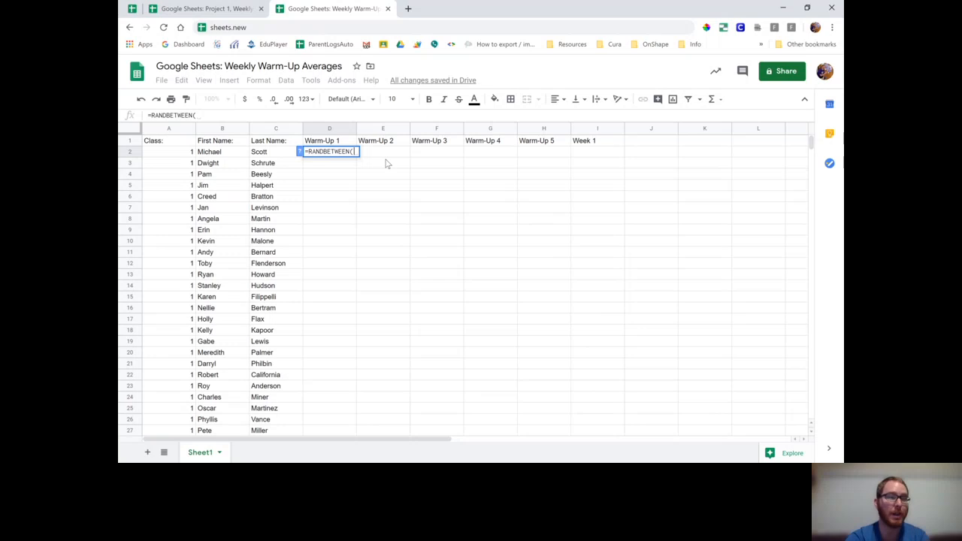
pyautogui.write('0,100')
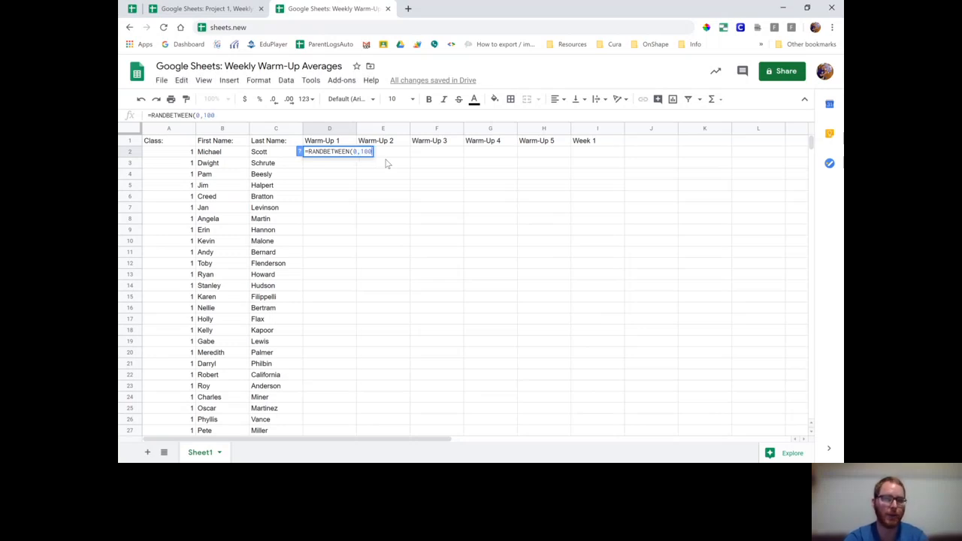
pyautogui.write(')')
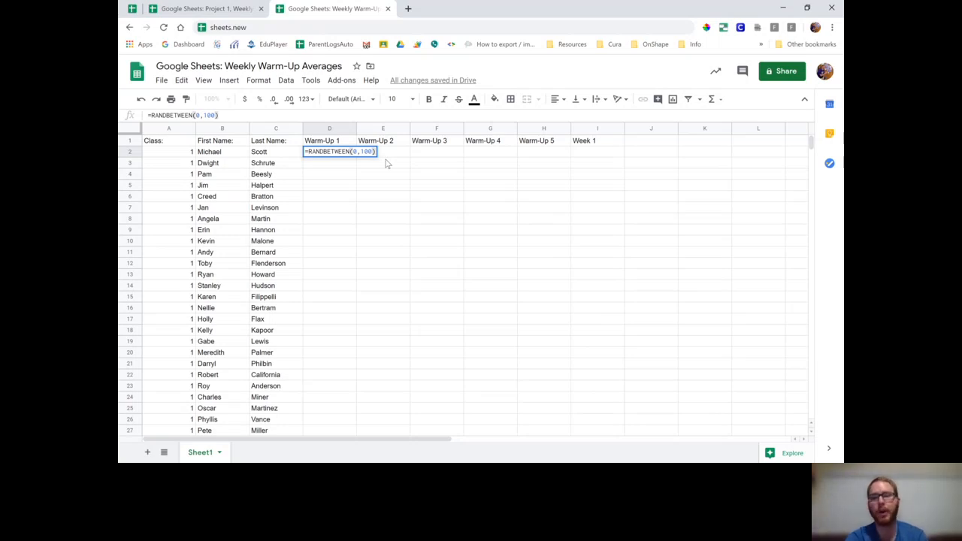
pyautogui.press('Return')
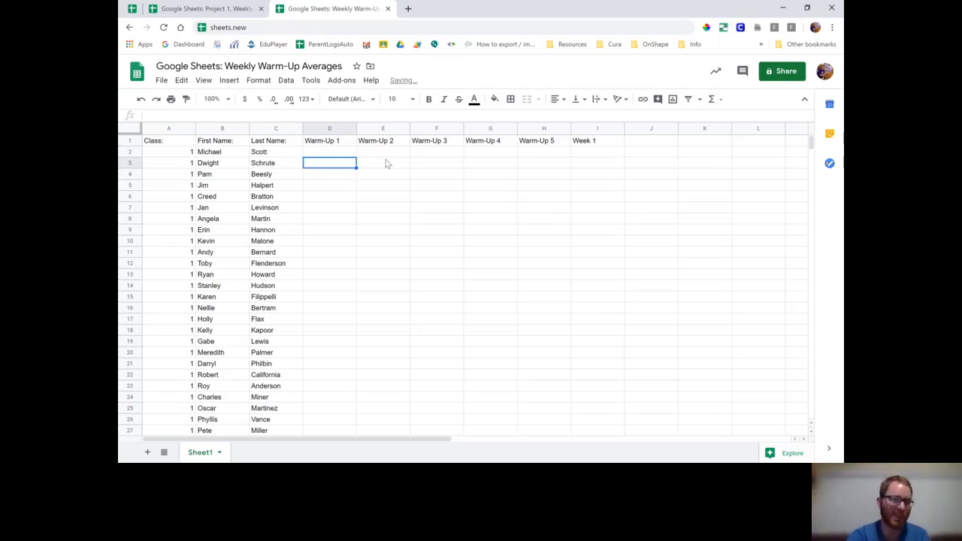
pyautogui.click(350, 154)
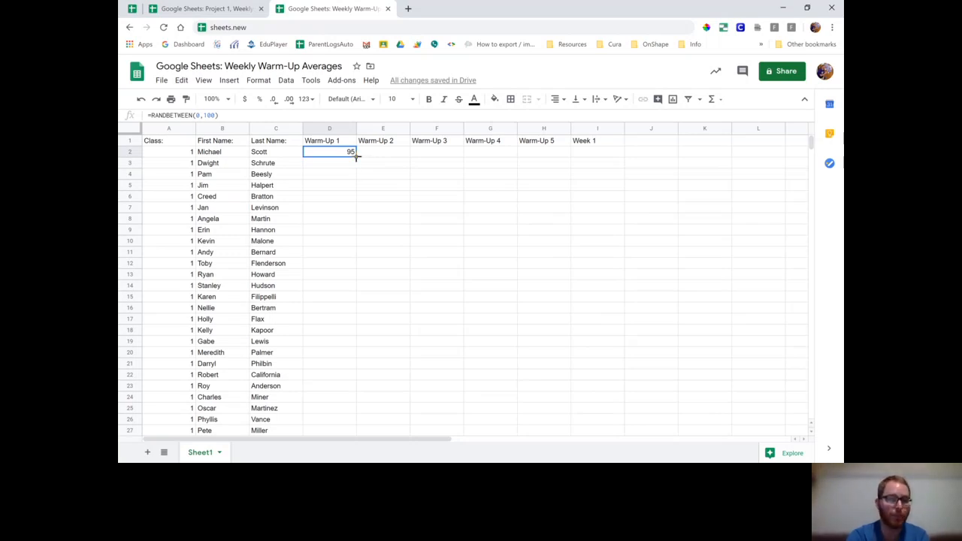
# Step: Fill the RANDBETWEEN formula across to H2 and down to row 88 for every student
pyautogui.moveTo(357, 156); pyautogui.dragTo(514, 204)
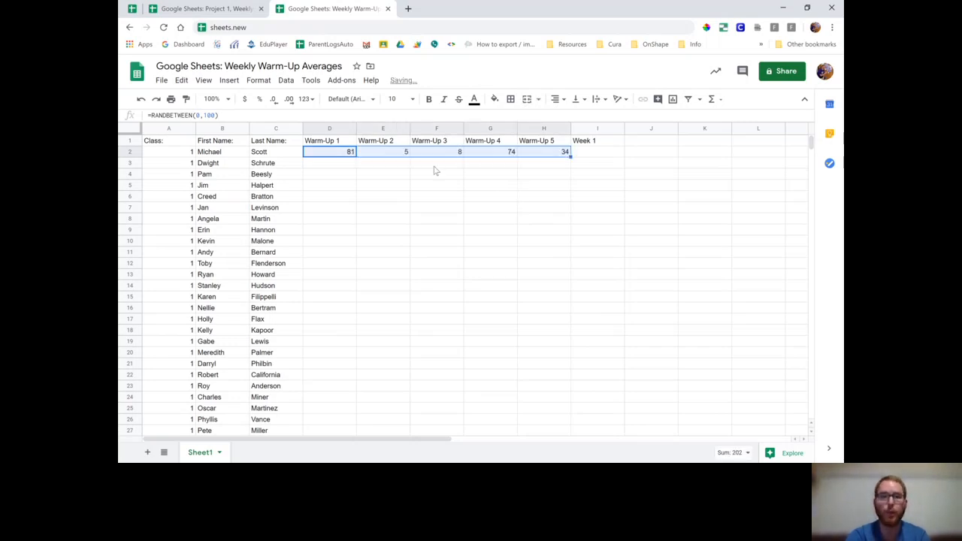
pyautogui.click(547, 156)
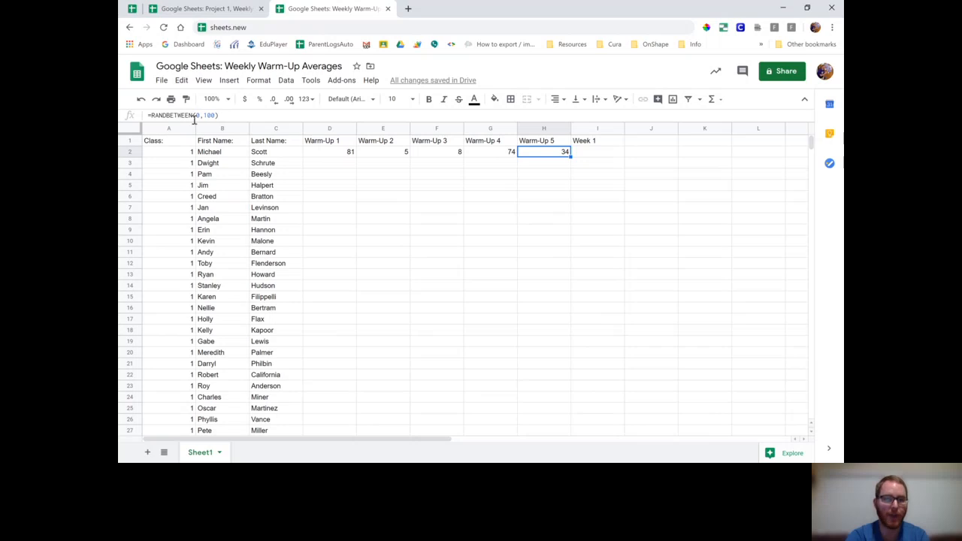
pyautogui.moveTo(326, 154); pyautogui.dragTo(463, 346)
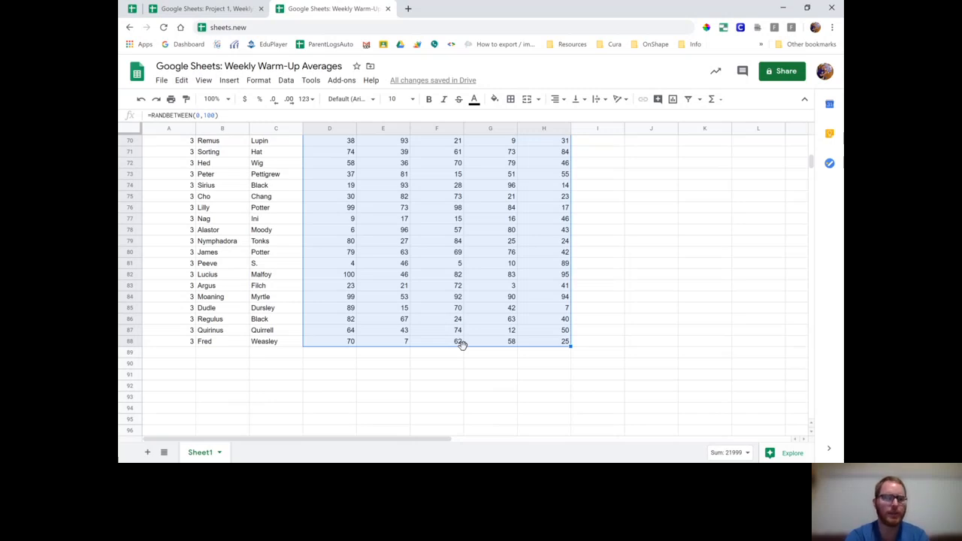
pyautogui.scroll(10, 462, 344)
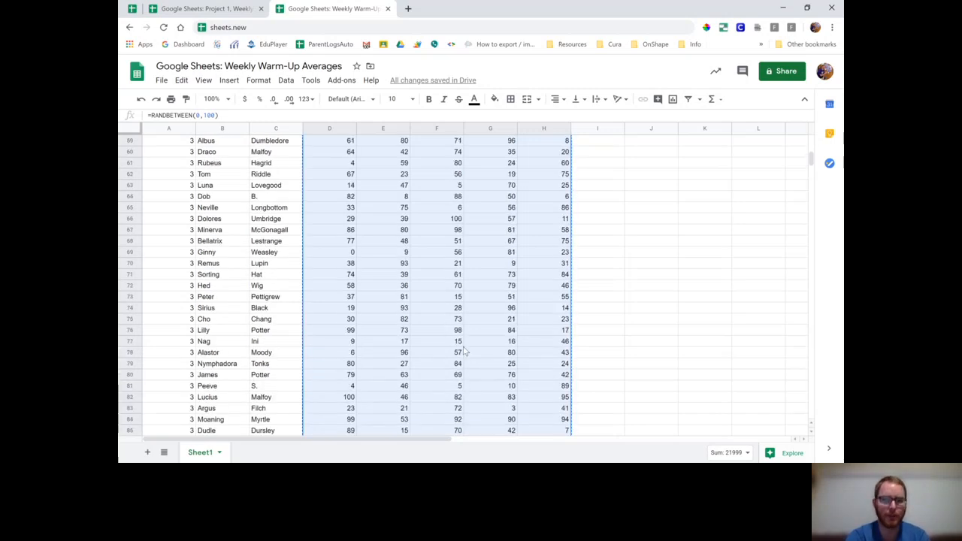
pyautogui.scroll(13, 465, 351)
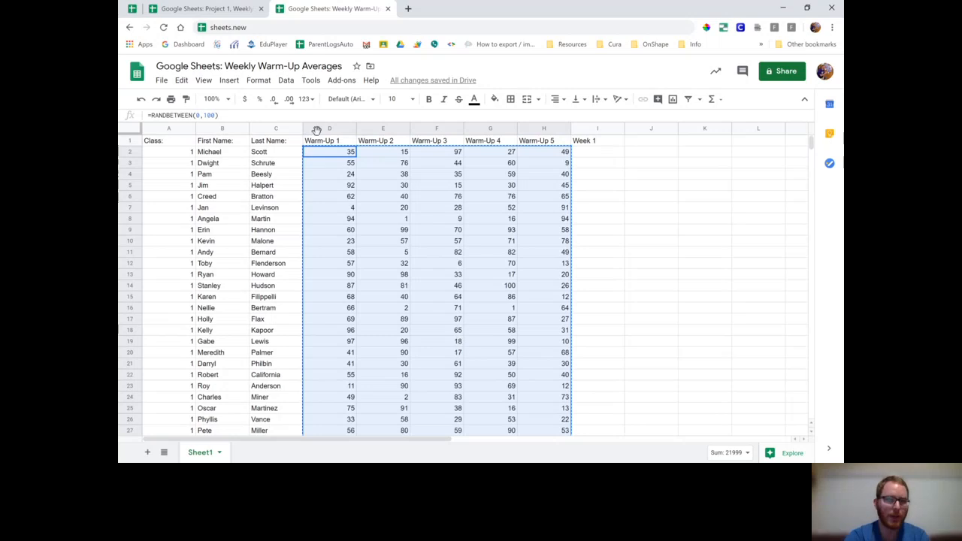
# Step: Paste the copied D2:H88 scores back onto themselves as values only
pyautogui.click(318, 155)
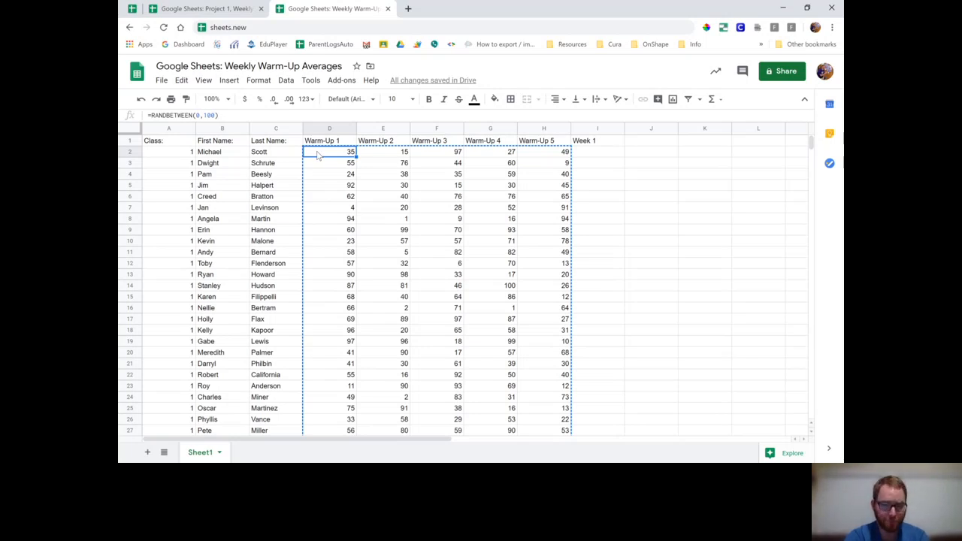
pyautogui.rightClick(318, 155)
pyautogui.moveTo(378, 163)
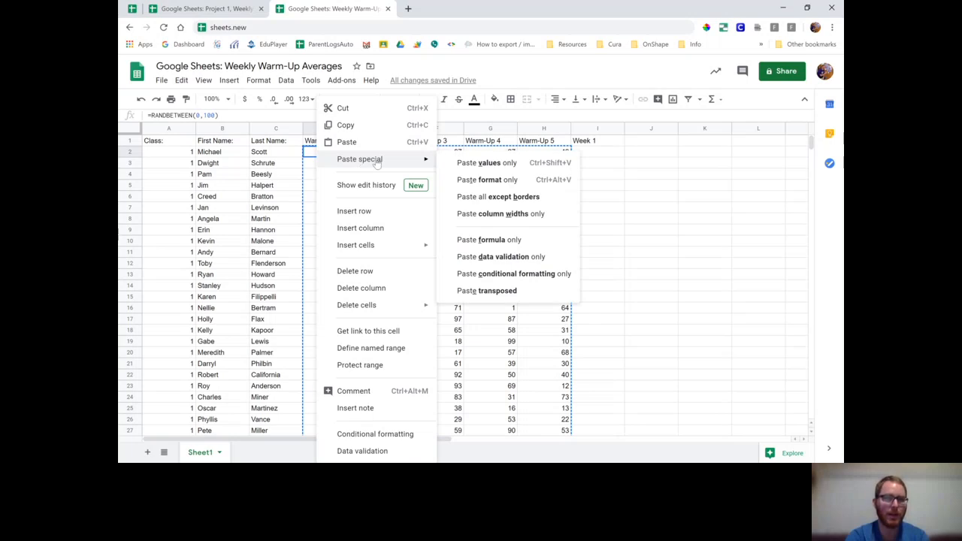
pyautogui.click(495, 164)
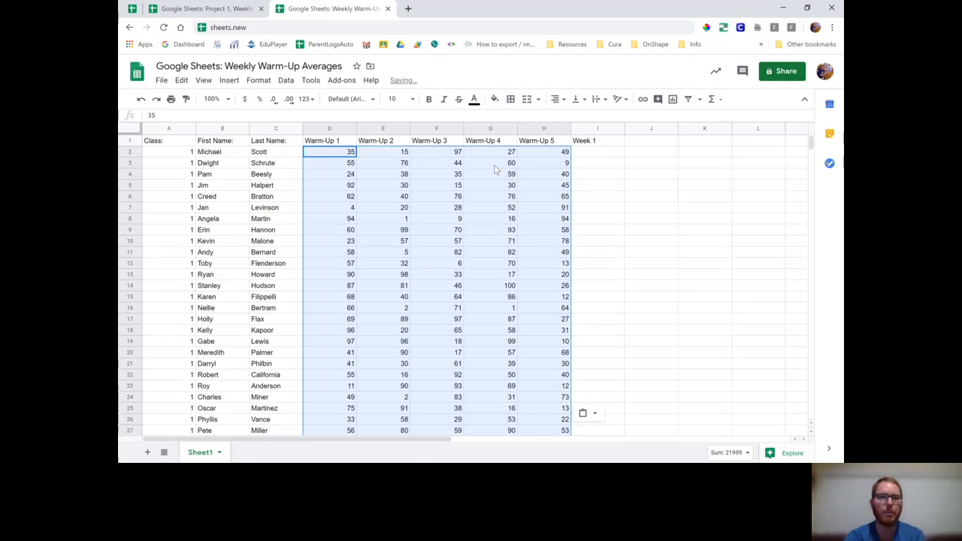
pyautogui.click(612, 152)
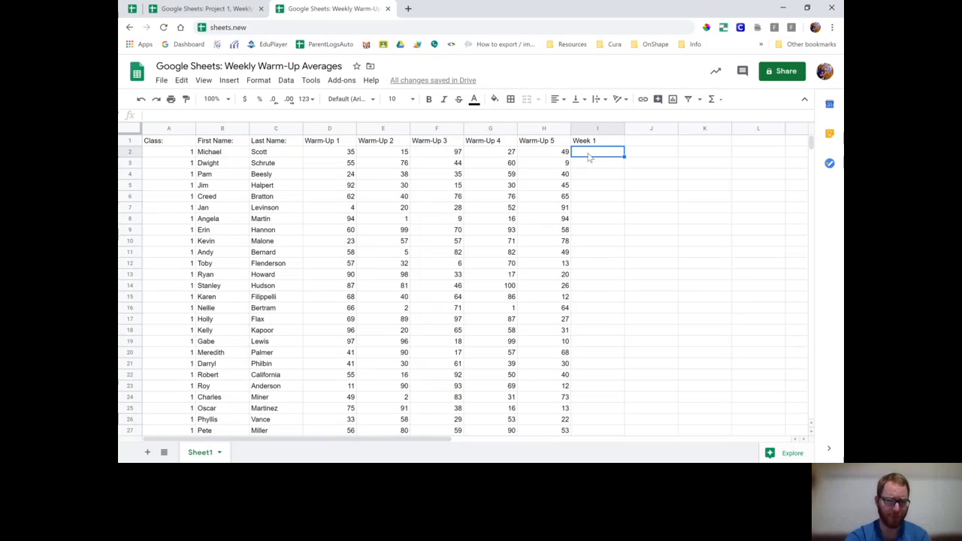
# Step: Enter =AVERAGE(D2:H2) in I2, giving the first student a Week 1 value of 44.6
pyautogui.write('=')
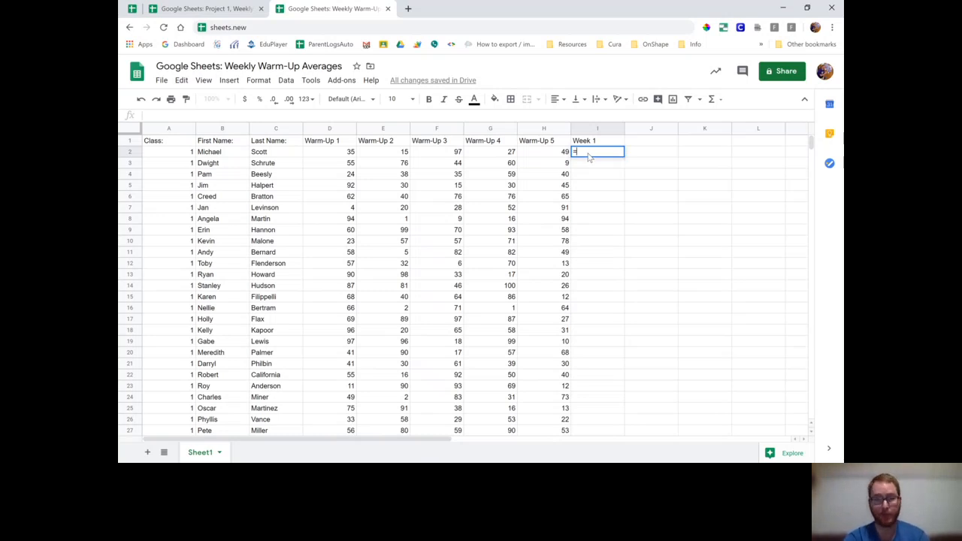
pyautogui.write('AVERAGE')
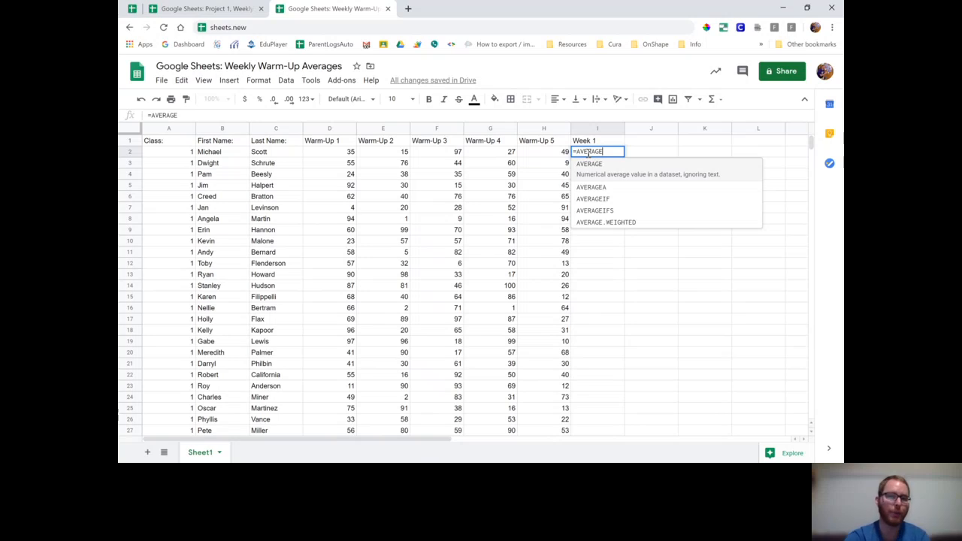
pyautogui.write('(')
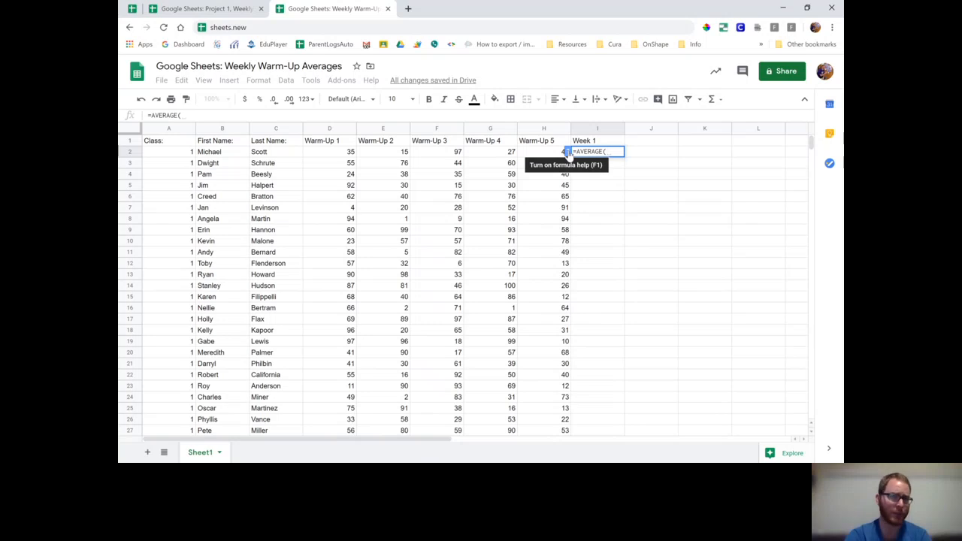
pyautogui.click(567, 153)
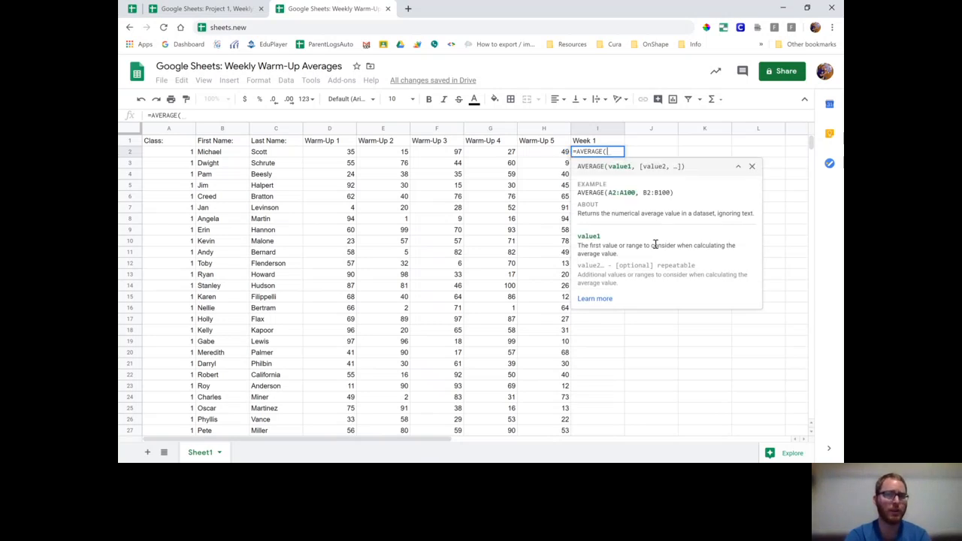
pyautogui.click(752, 167)
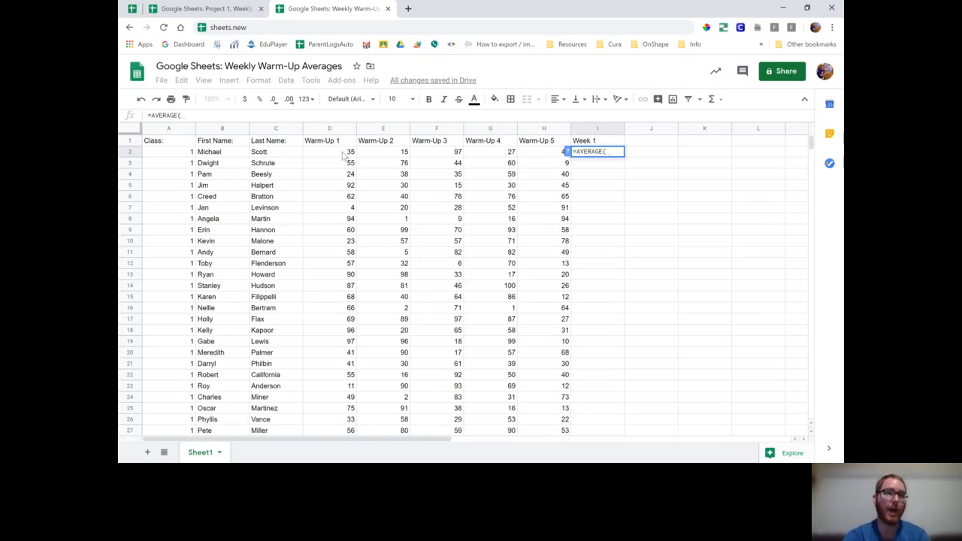
pyautogui.moveTo(344, 154); pyautogui.dragTo(544, 156)
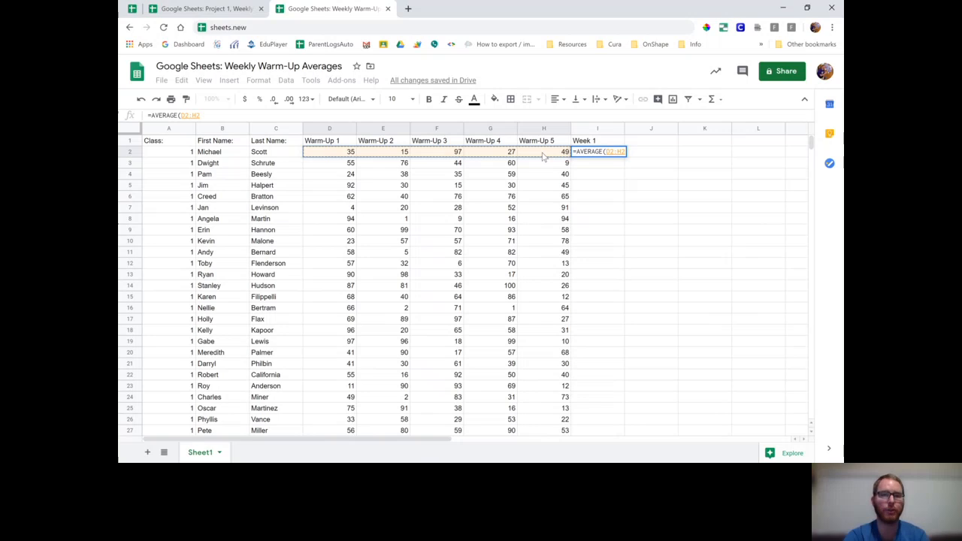
pyautogui.write(')')
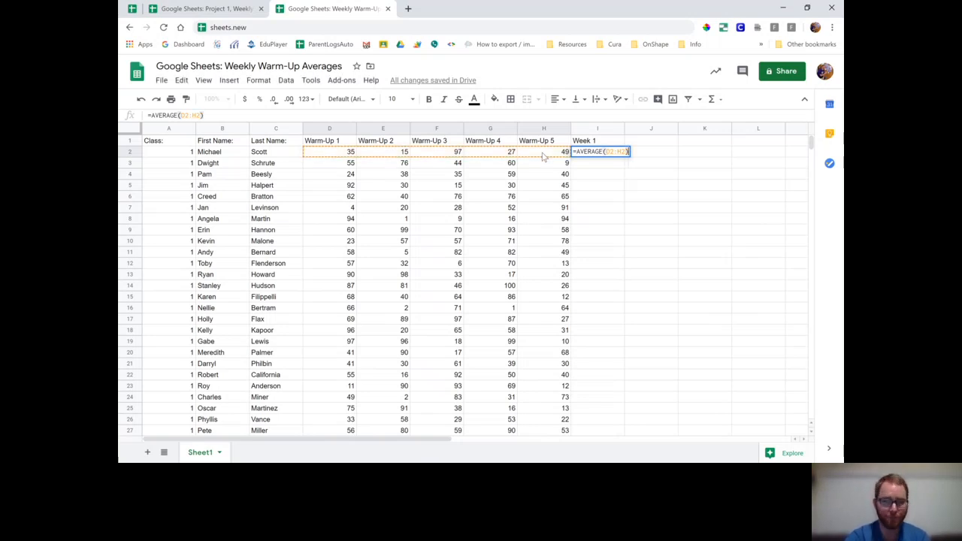
pyautogui.press('Return')
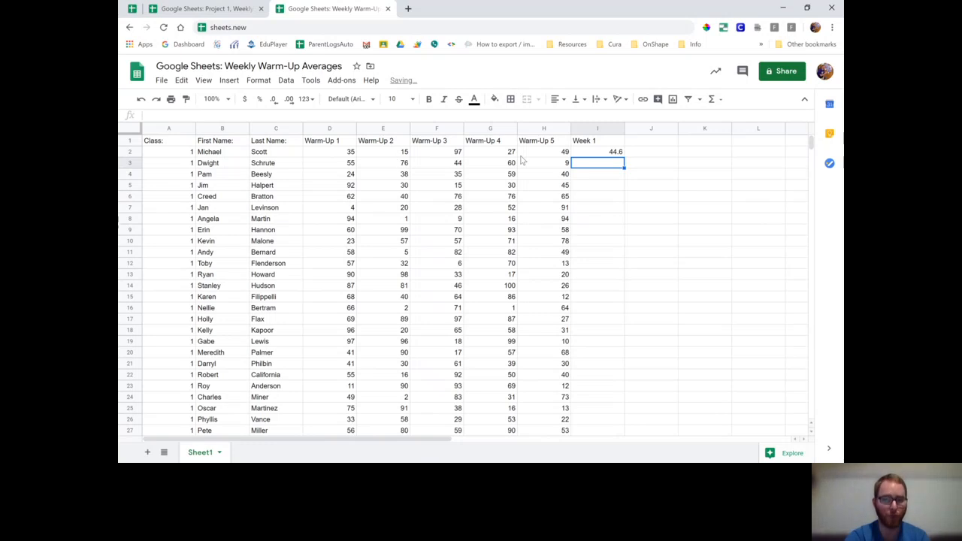
pyautogui.click(611, 154)
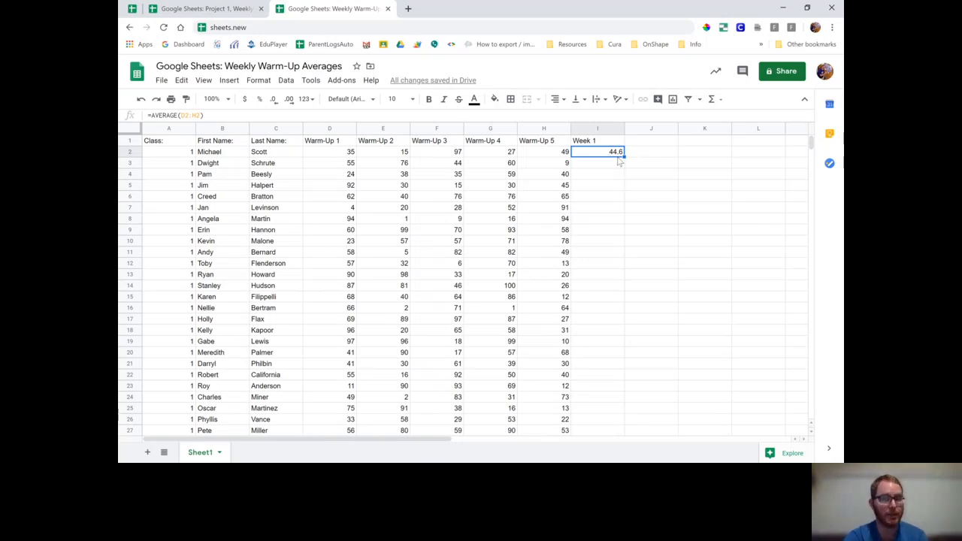
# Step: Fill the Week 1 AVERAGE formula from I2 down to I88, then select all of column I
pyautogui.moveTo(625, 157); pyautogui.dragTo(604, 213)
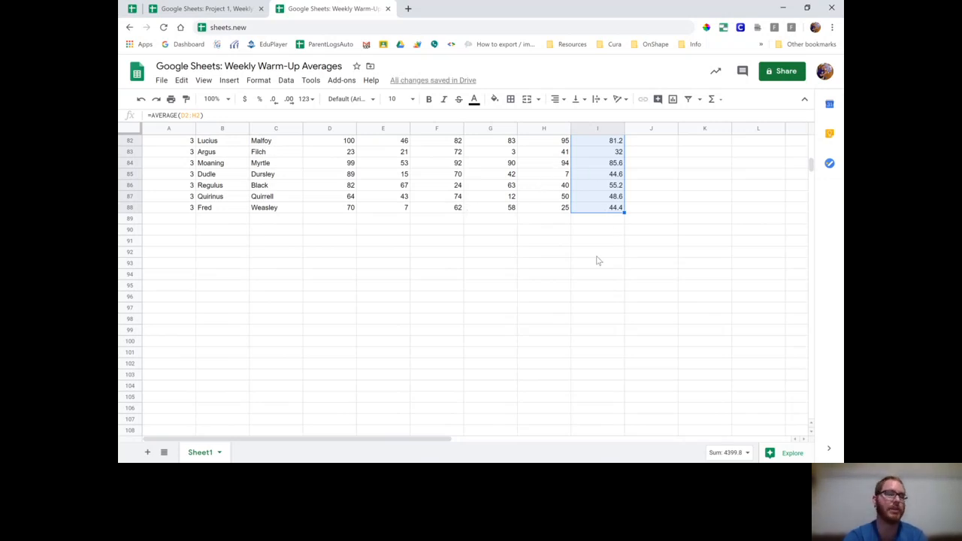
pyautogui.scroll(15, 597, 261)
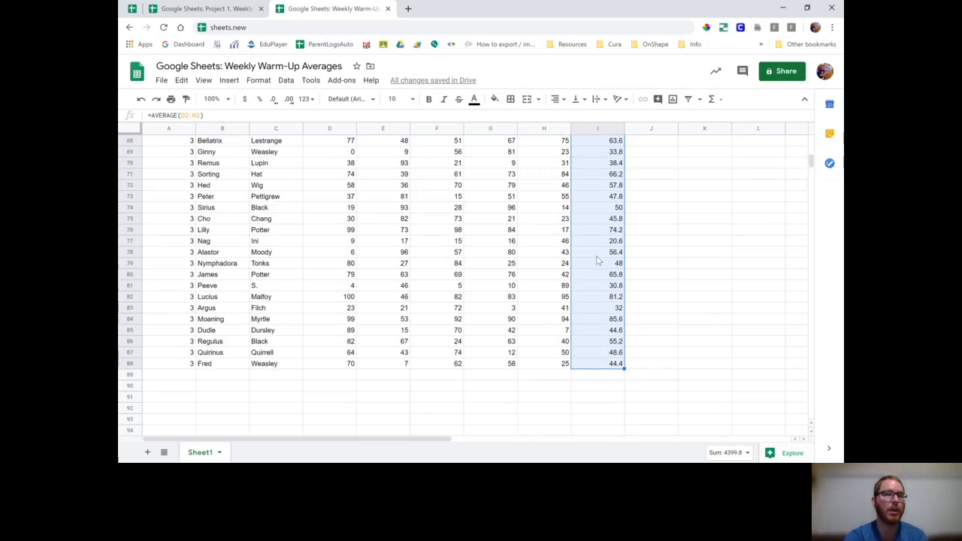
pyautogui.scroll(8, 598, 261)
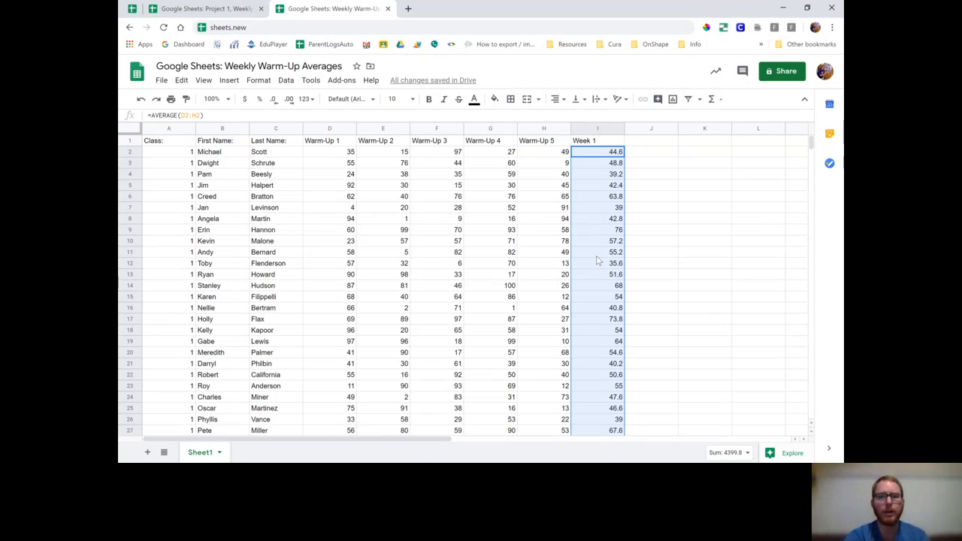
pyautogui.click(598, 129)
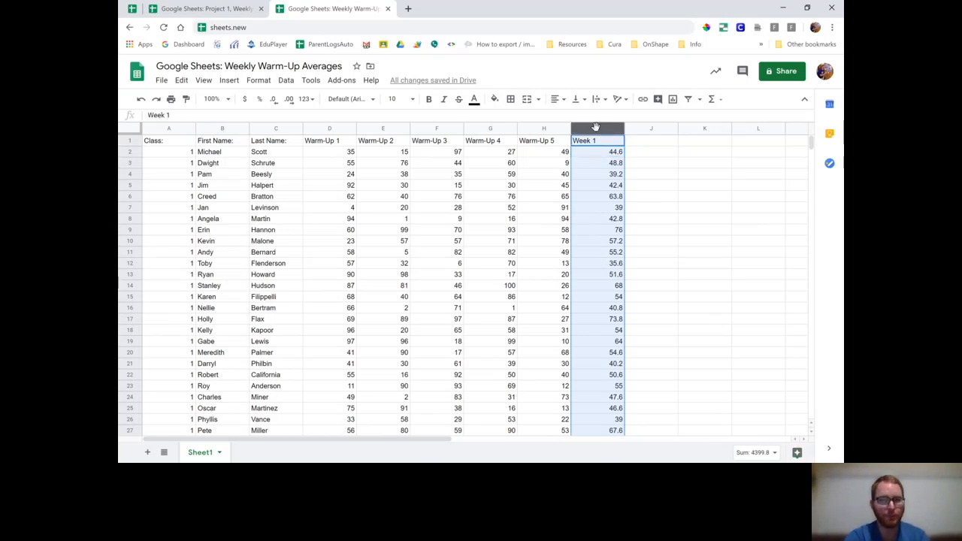